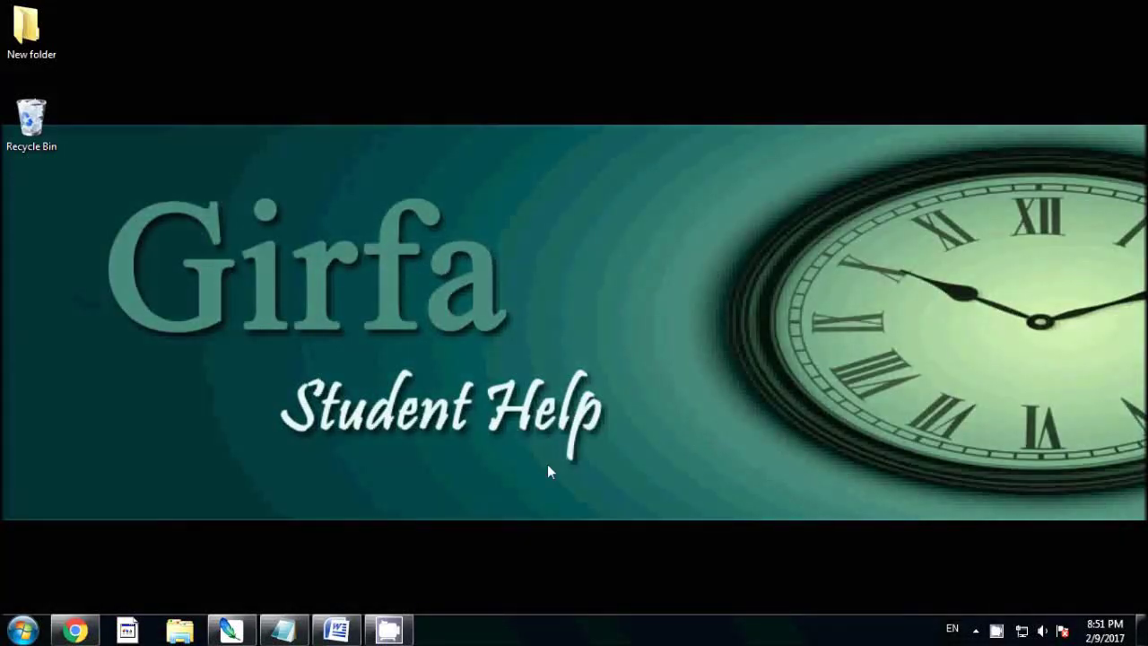
Restore the Word window holding the VB introduction passage from its taskbar preview.
click(338, 631)
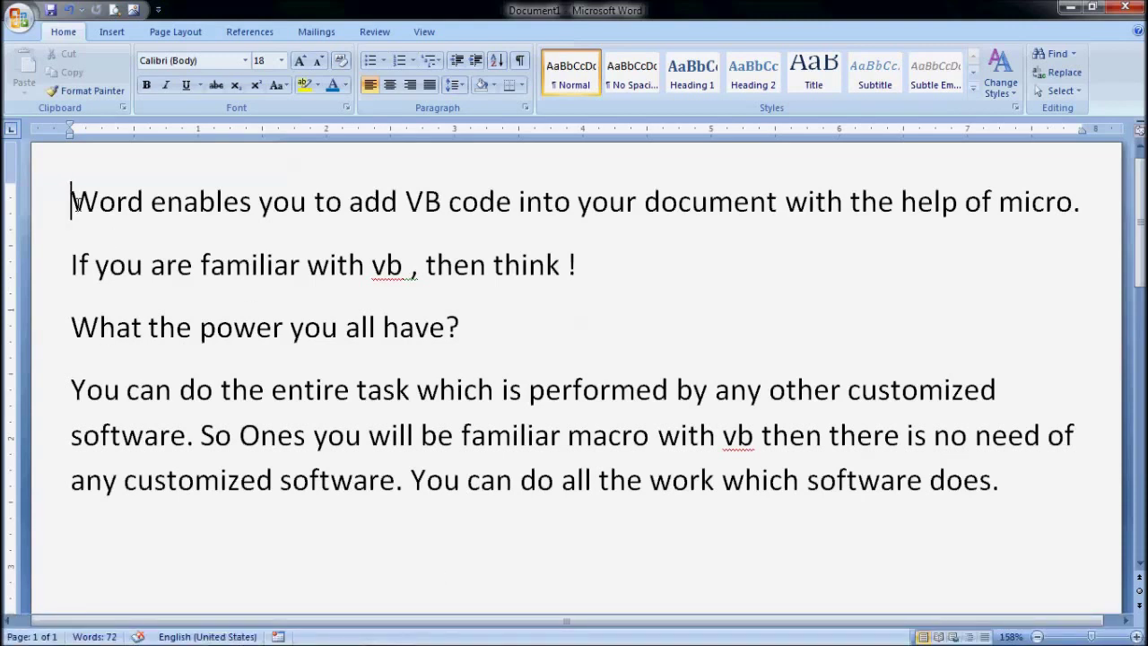
Highlight the first three sentences of the VB passage one at a time.
drag(75, 202, 185, 206)
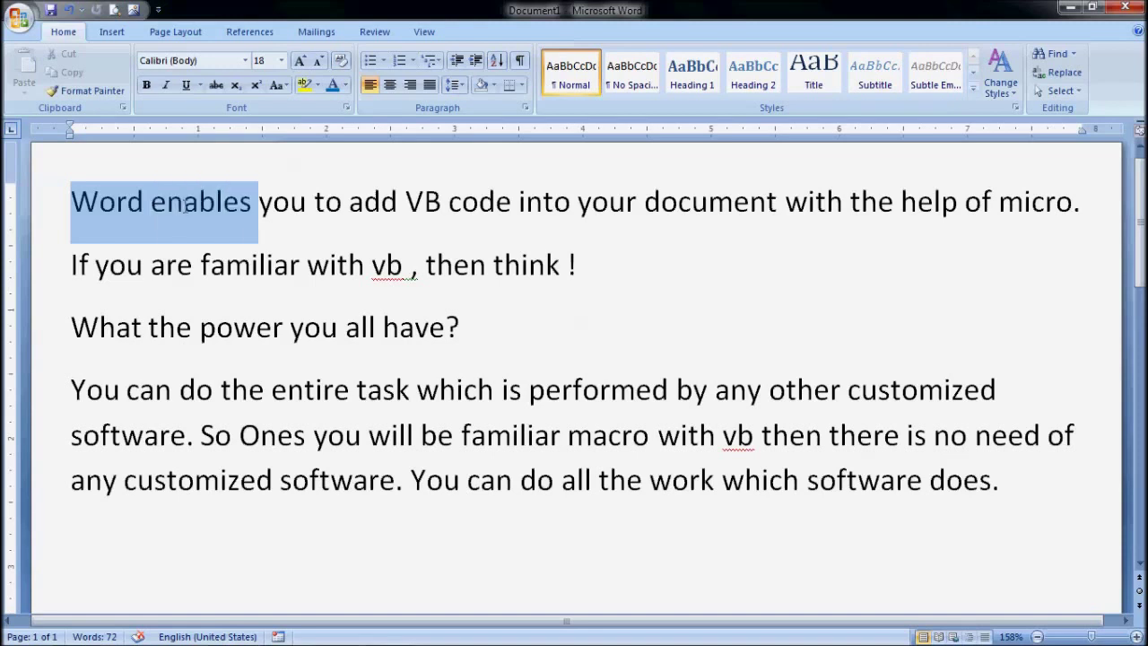
drag(265, 205, 667, 205)
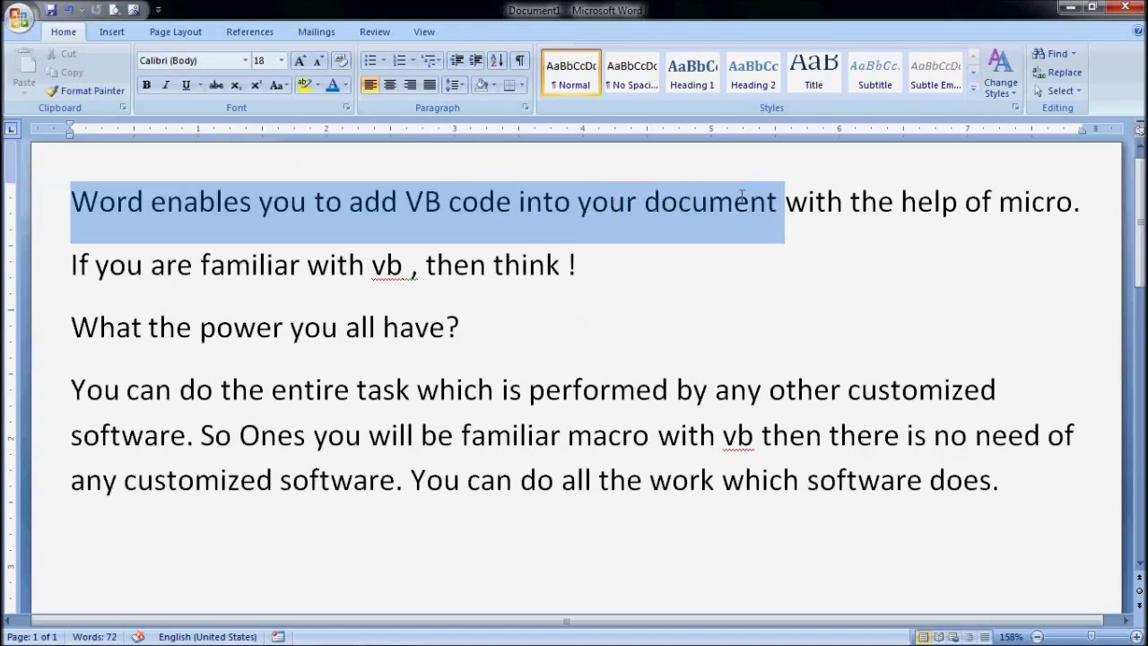
mouse_move(792, 199)
mouse_down()
mouse_move(803, 197)
mouse_move(773, 200)
mouse_move(1085, 201)
mouse_up()
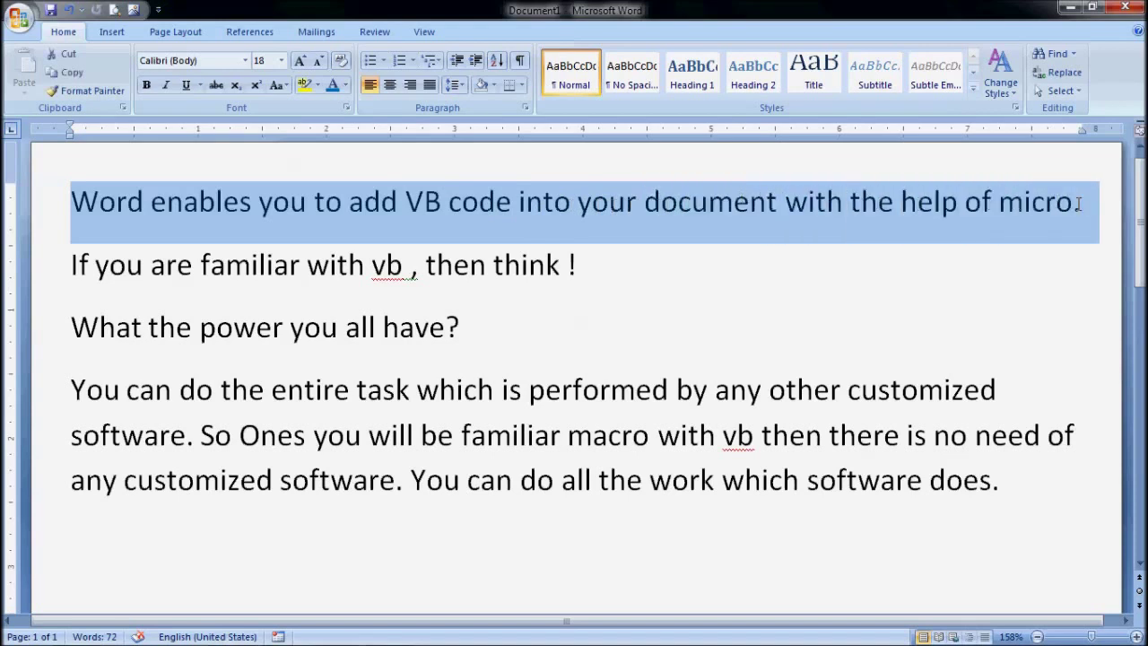
drag(72, 265, 217, 262)
drag(308, 264, 585, 267)
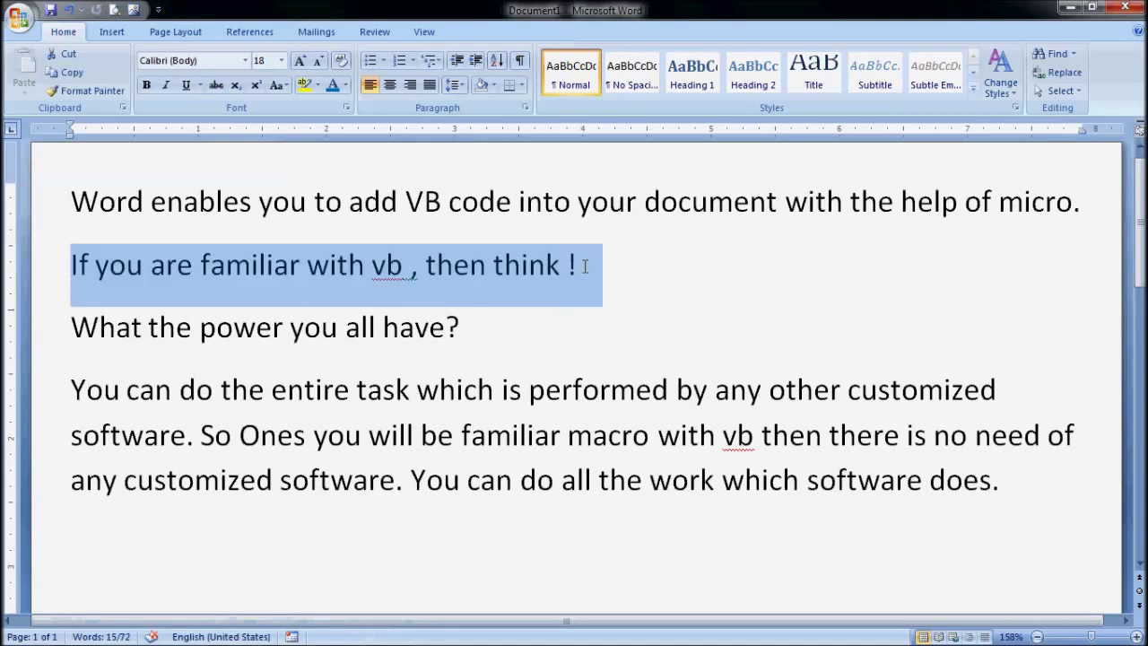
click(568, 330)
drag(72, 327, 464, 326)
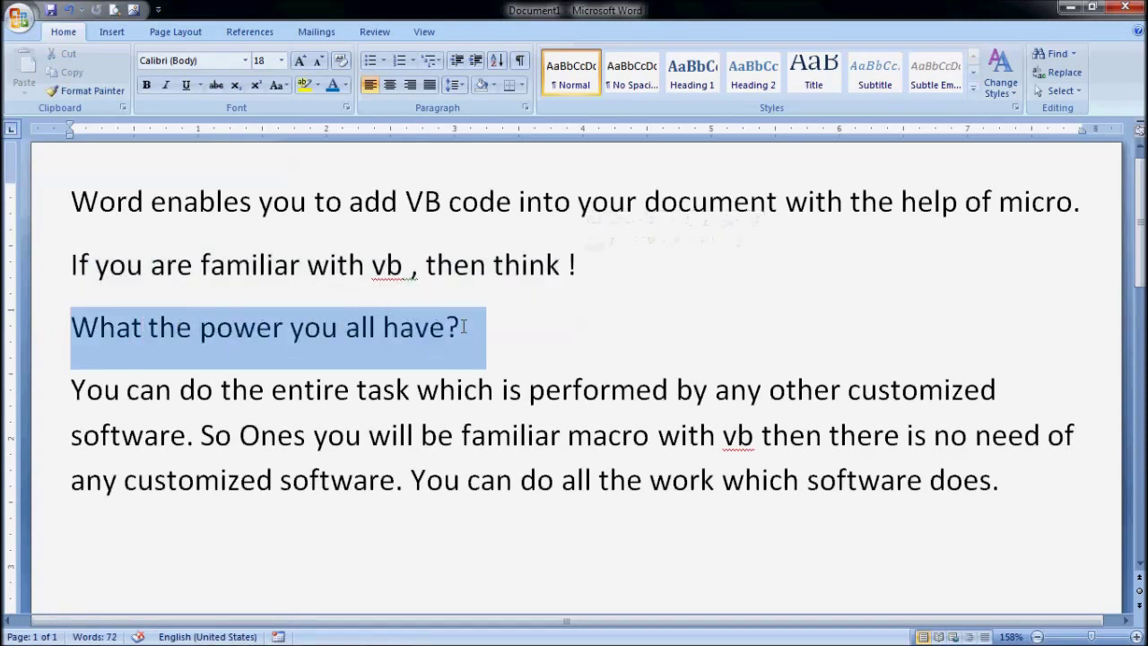
Highlight the remaining sentences of the passage through 'does.' at the paragraph end.
click(76, 395)
drag(76, 396, 552, 383)
drag(686, 378, 904, 377)
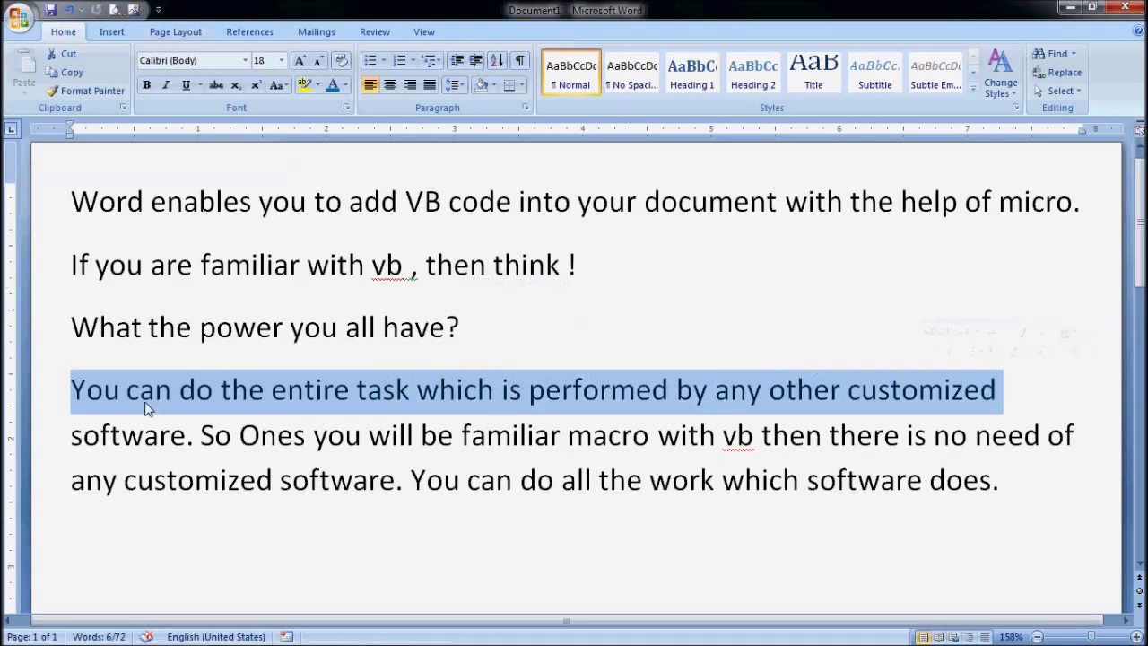
drag(71, 437, 857, 433)
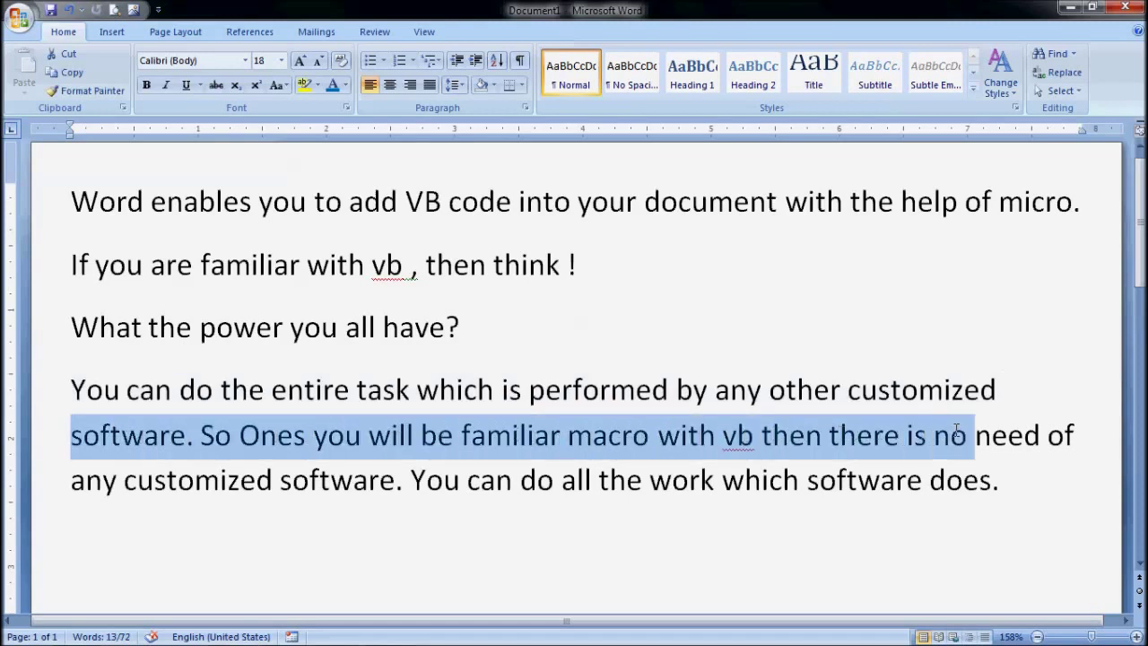
drag(858, 434, 1066, 429)
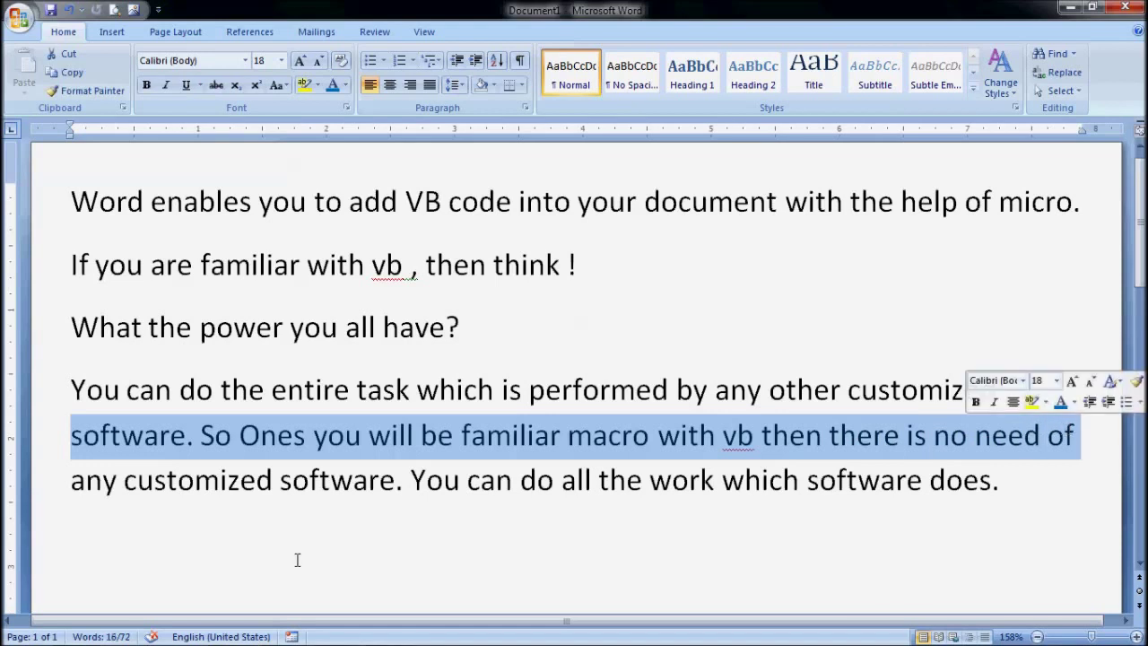
drag(71, 485, 668, 482)
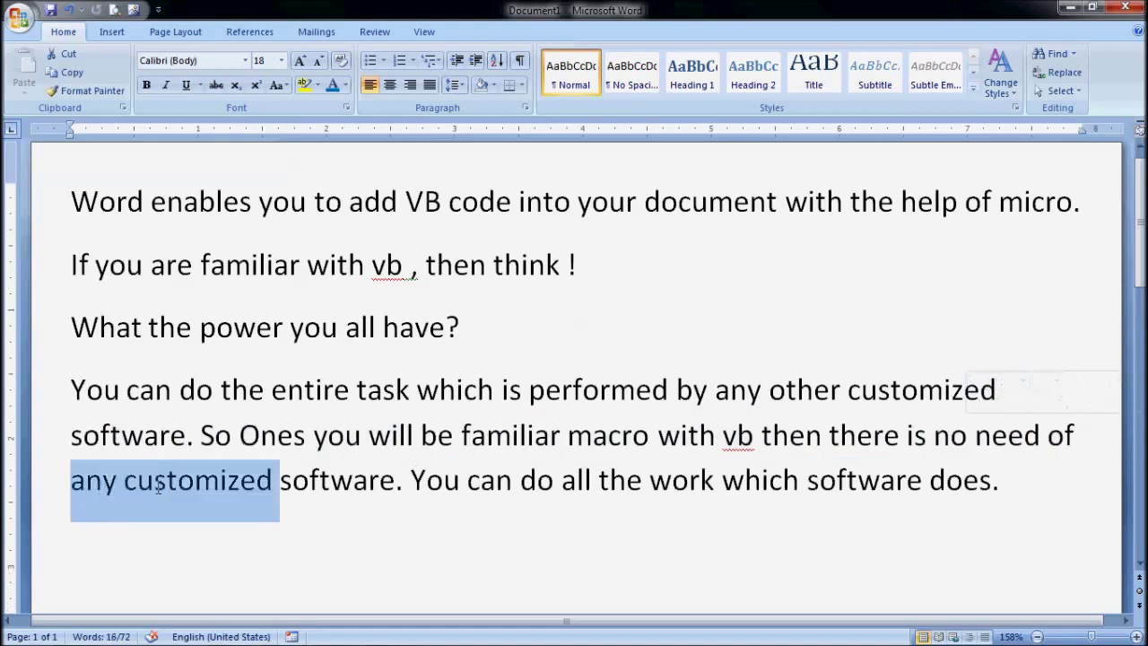
drag(668, 482, 1002, 471)
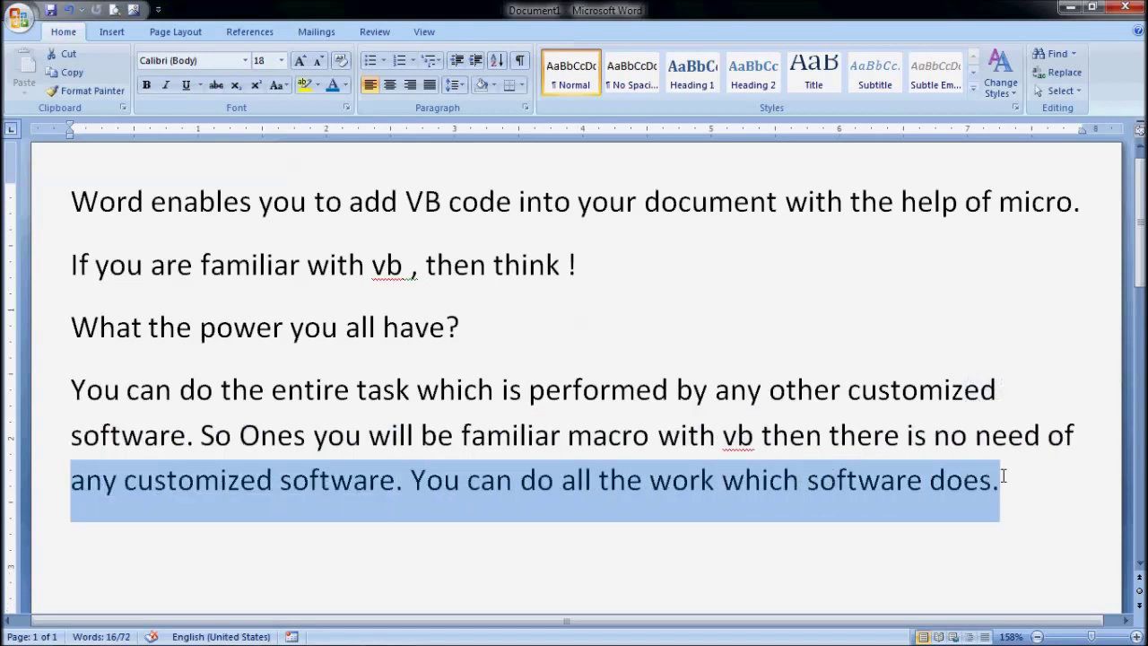
Add a new line 'Lest start' after 'does.' and minimize Word.
click(1029, 501)
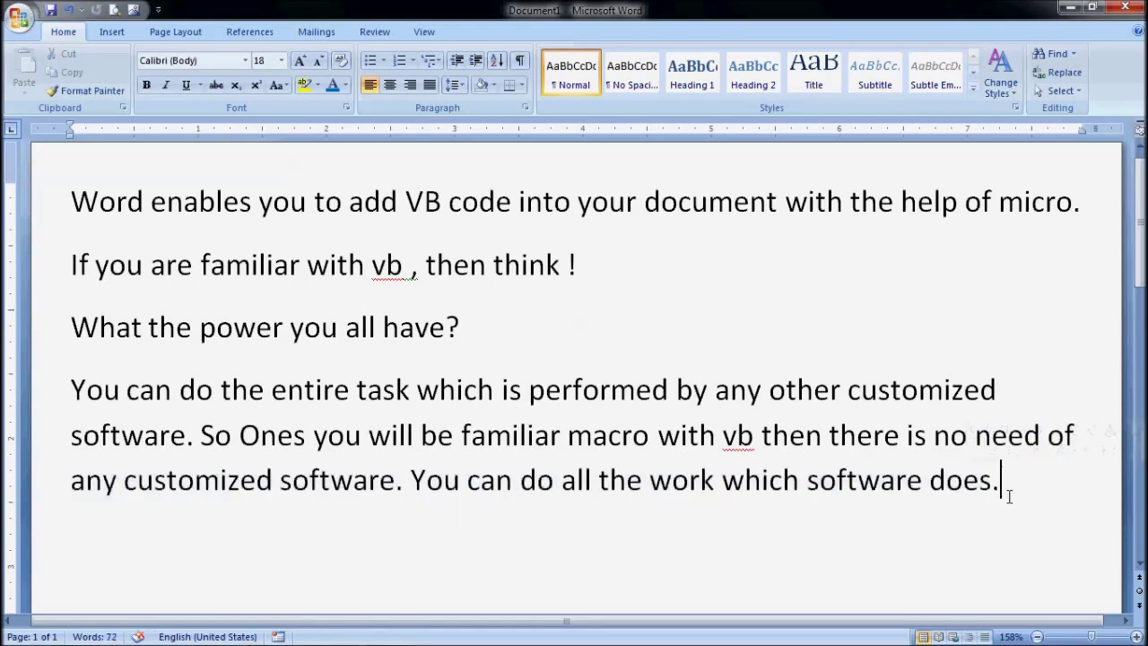
key(Return)
text(Lest start)
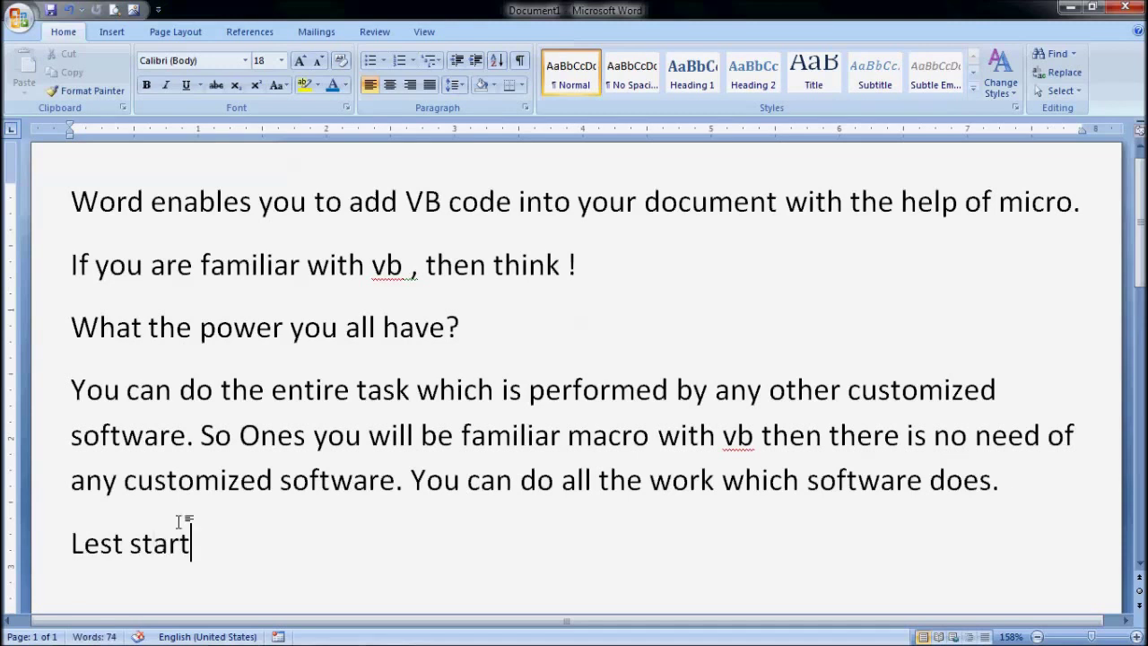
click(1079, 7)
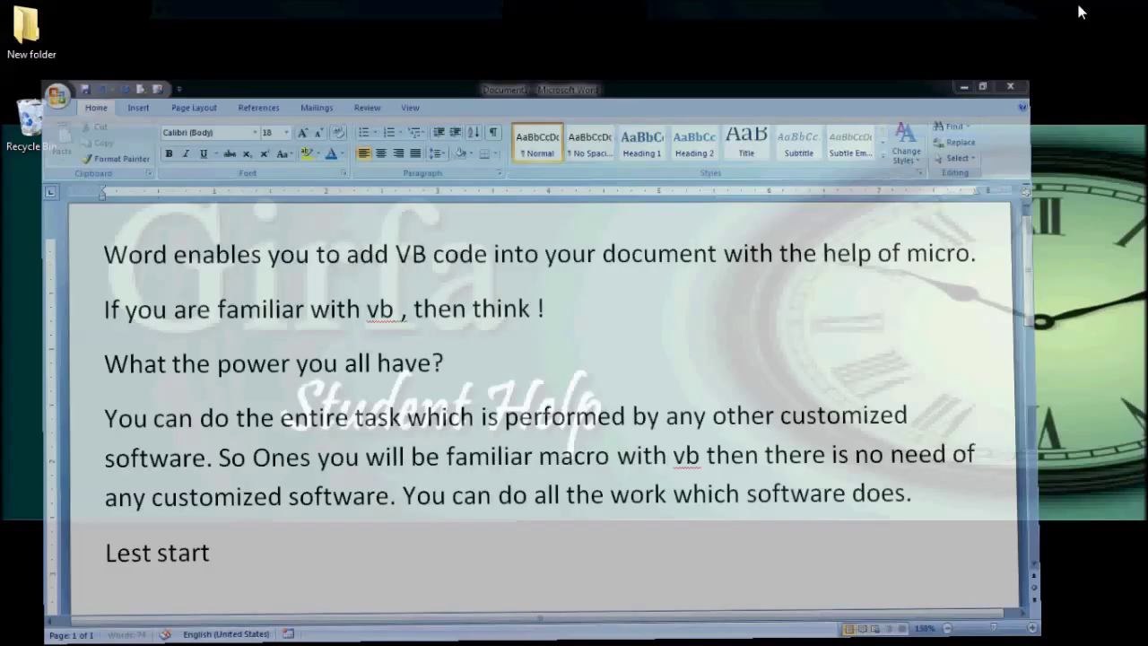
Launch Microsoft Office Word 2007 from the Start menu and maximize the new Document2.
key(super)
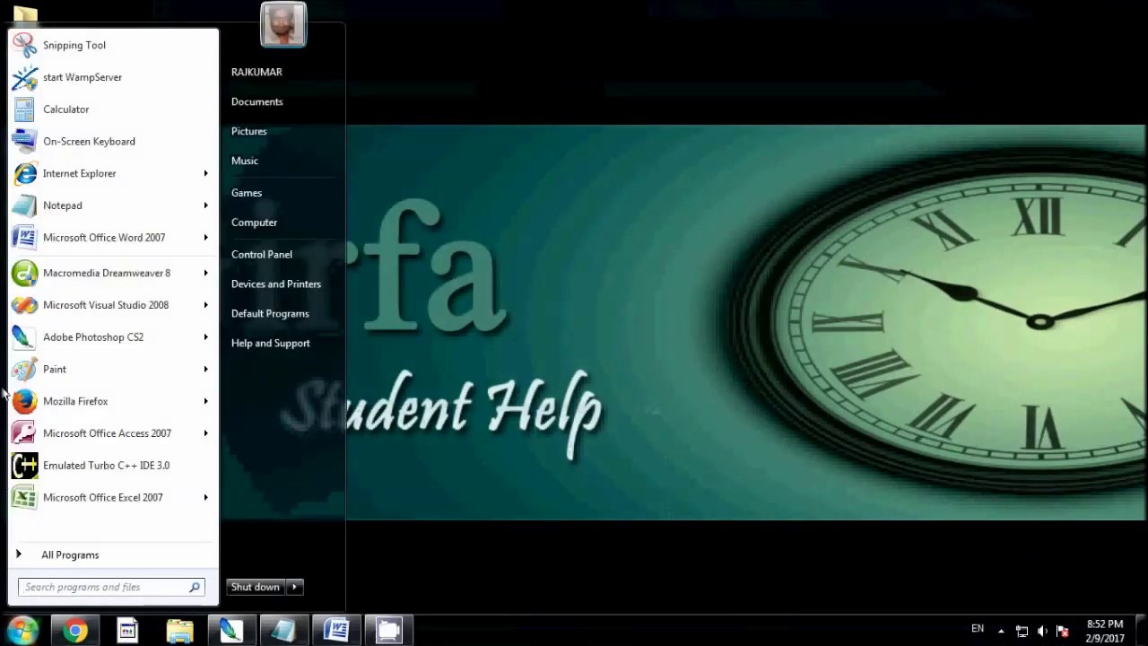
click(80, 241)
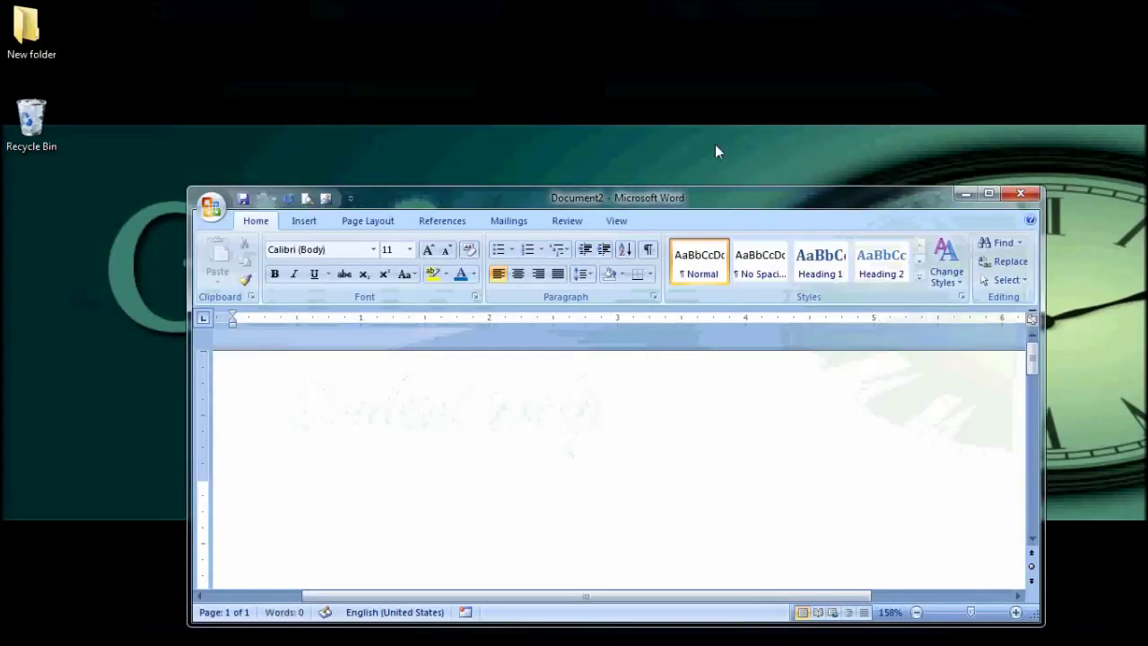
click(989, 193)
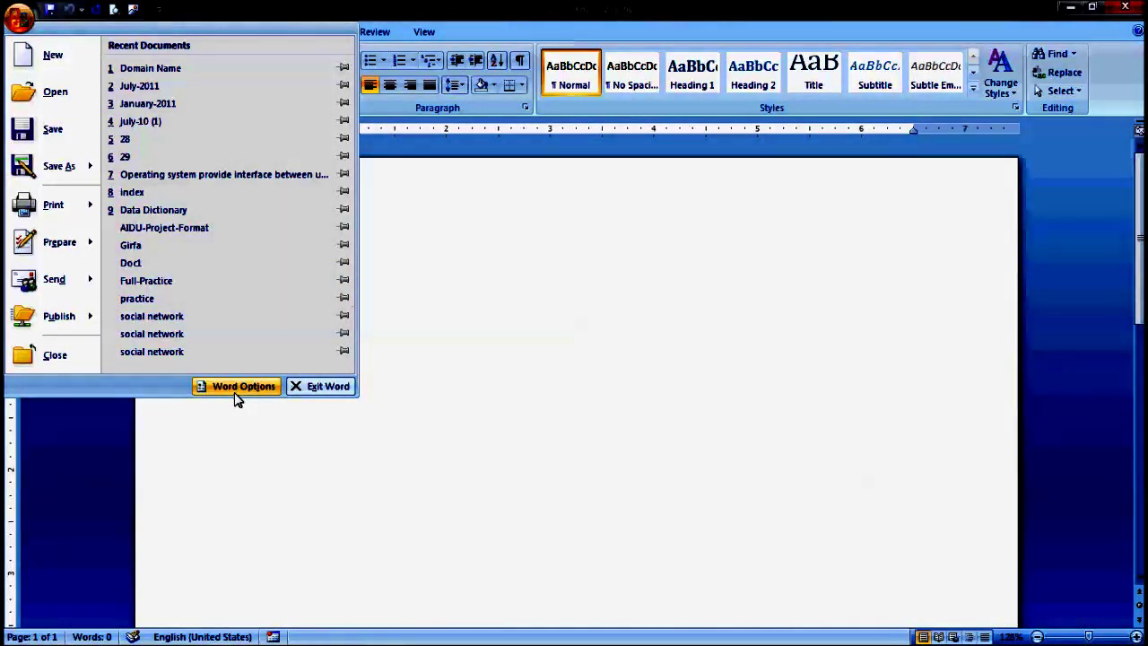
Enable 'Show Developer tab in the Ribbon' in Word Options and apply it.
click(235, 393)
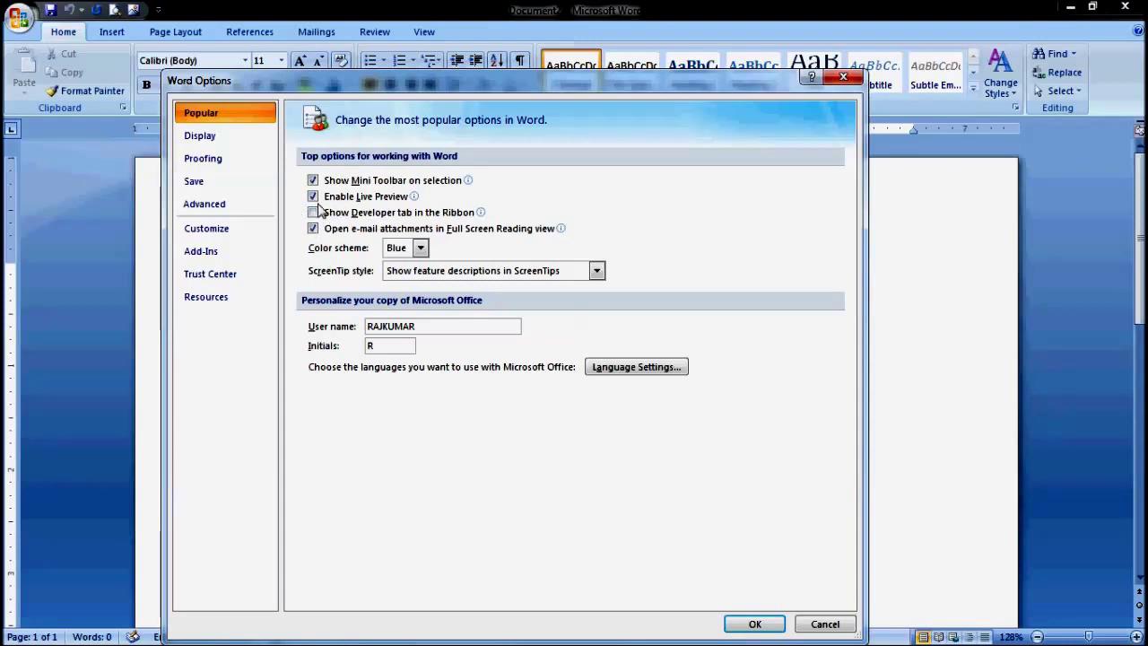
click(312, 212)
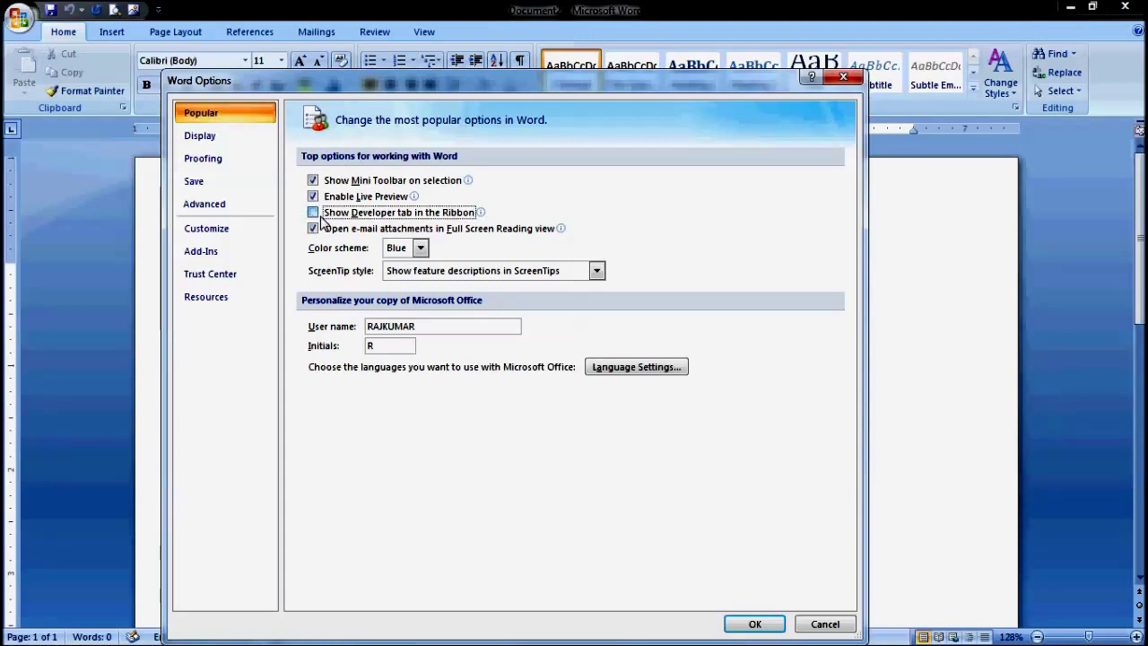
click(752, 628)
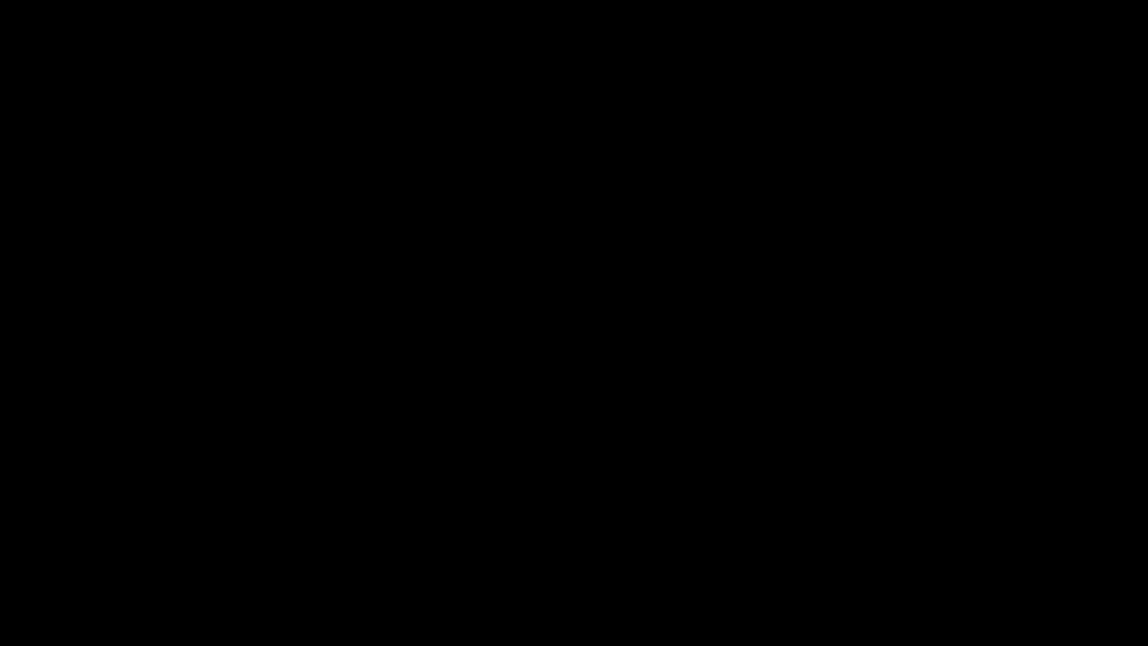
Insert a third and fourth ActiveX Command Button from Legacy Tools, each on a new line.
key(Down)
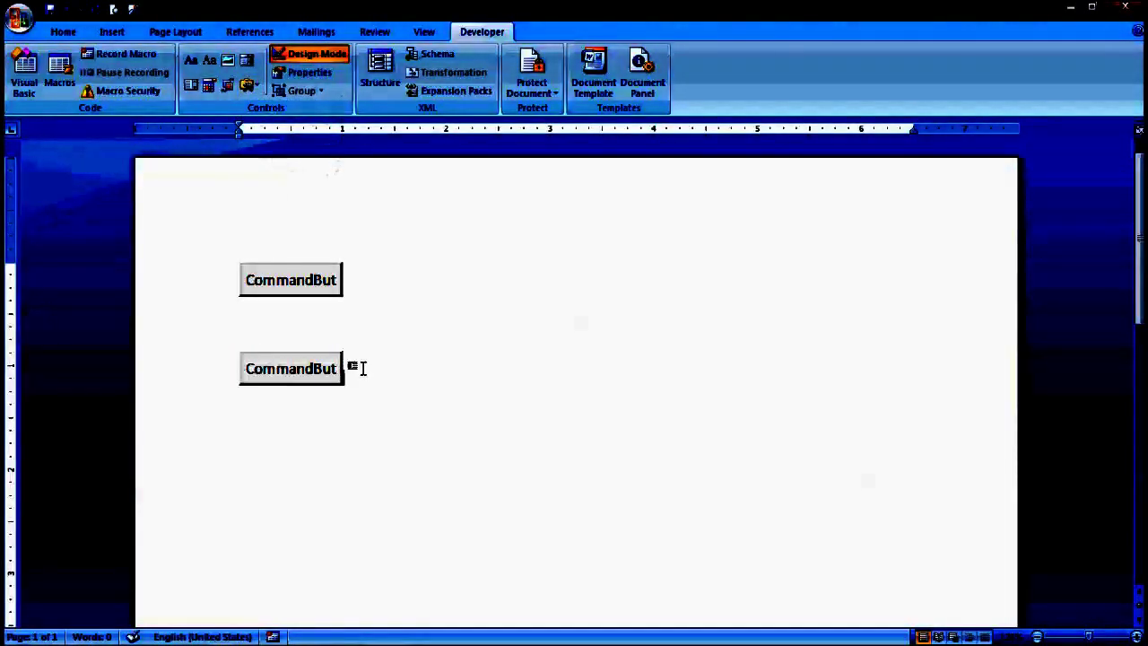
click(248, 85)
click(263, 172)
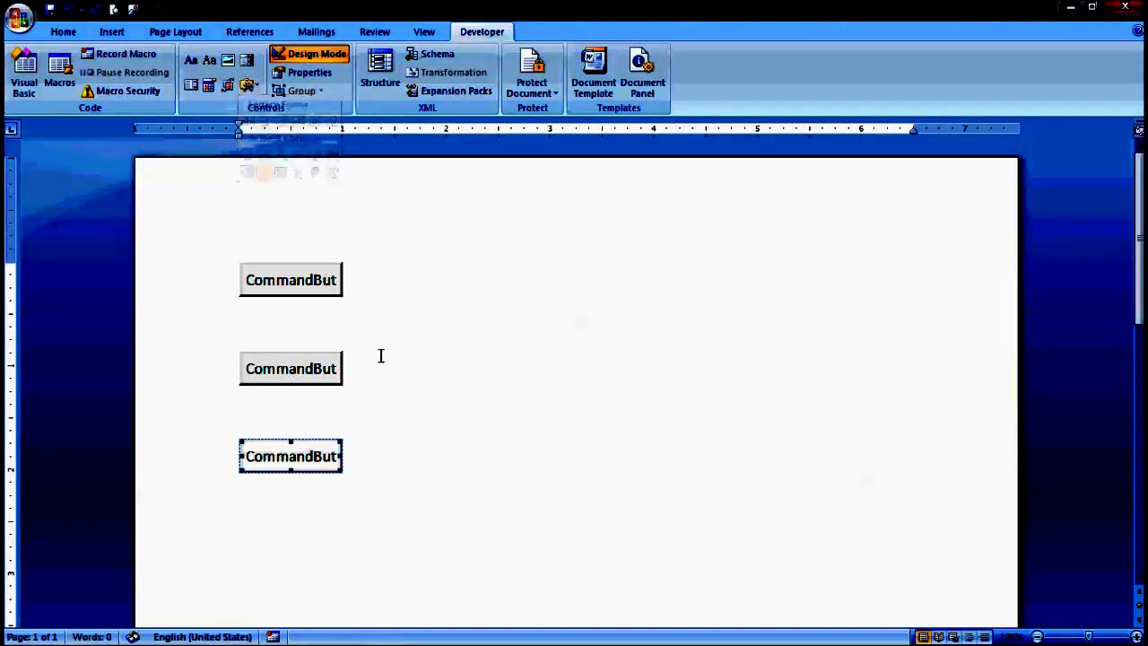
key(Down)
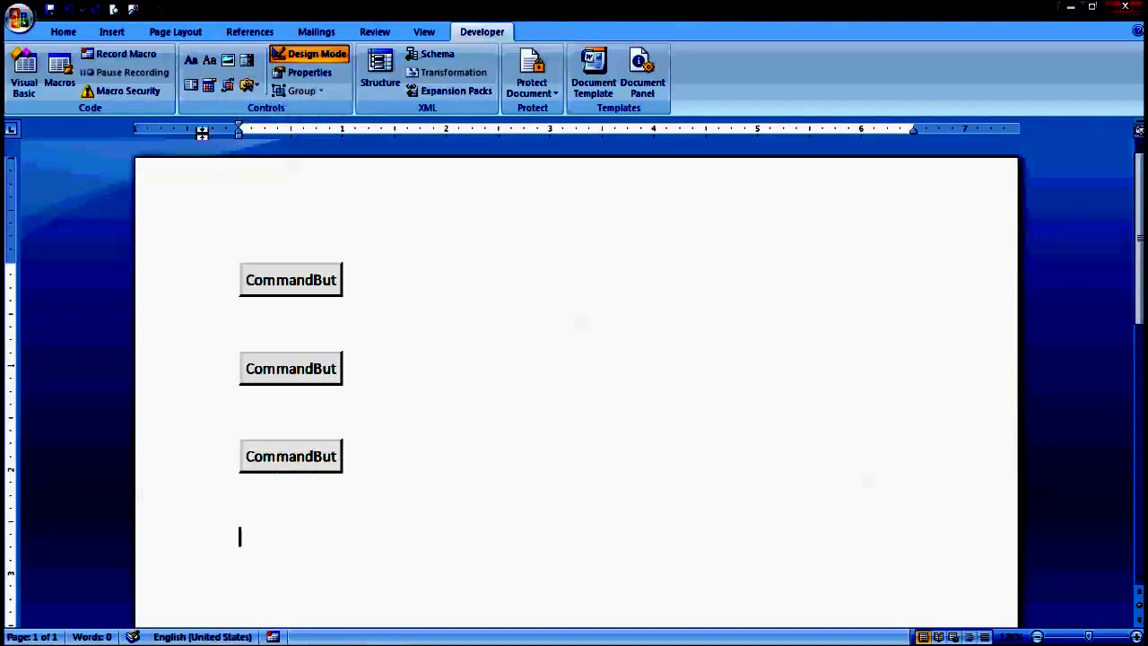
click(248, 87)
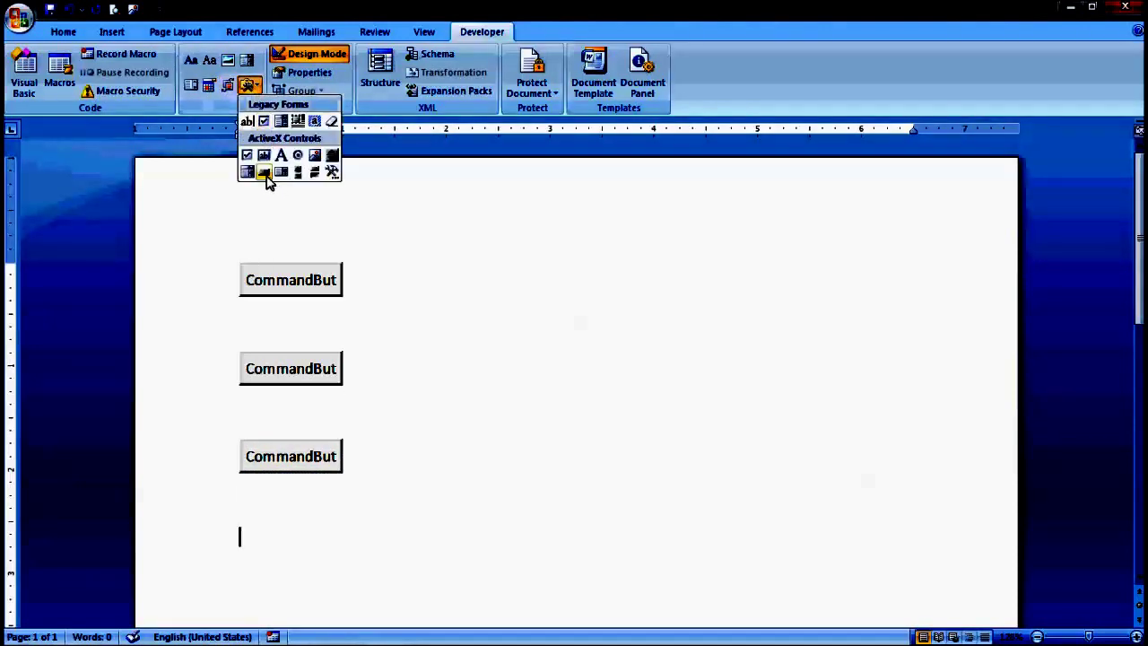
click(263, 171)
click(320, 284)
Set the first command button's Caption to 'Message' in its Properties.
right_click(323, 286)
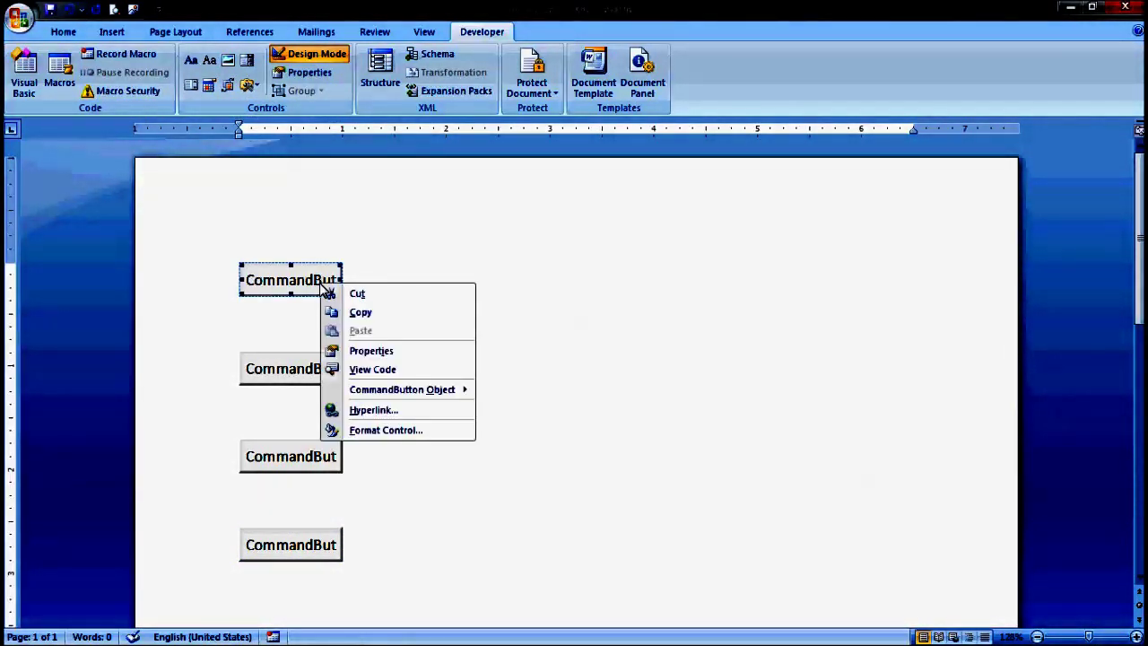
click(361, 353)
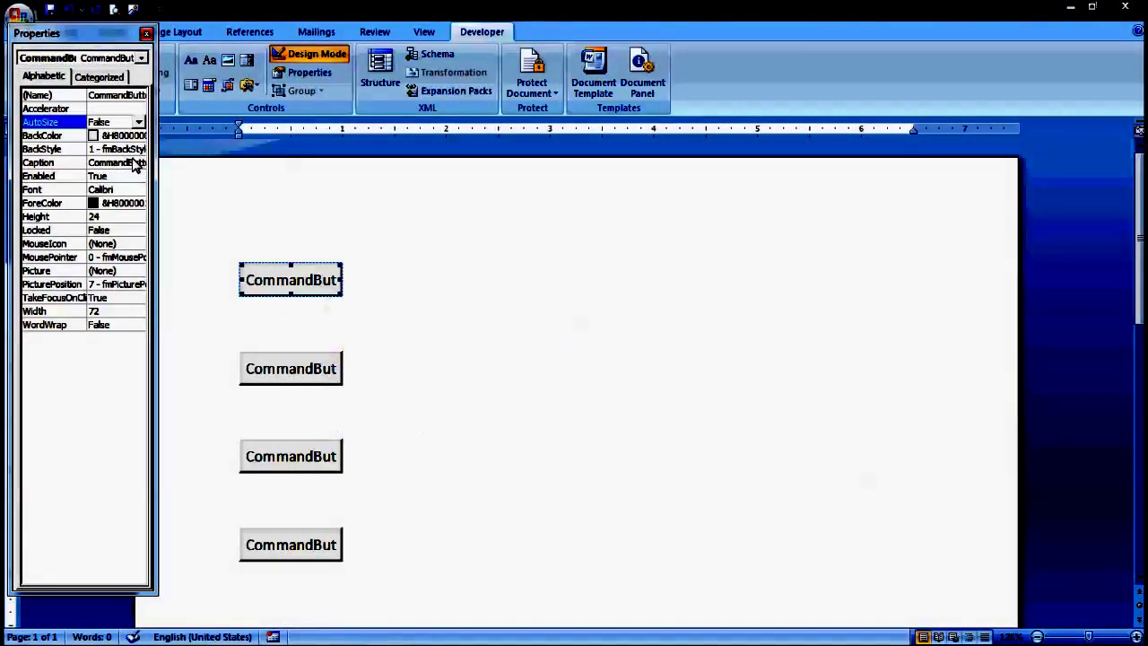
click(132, 164)
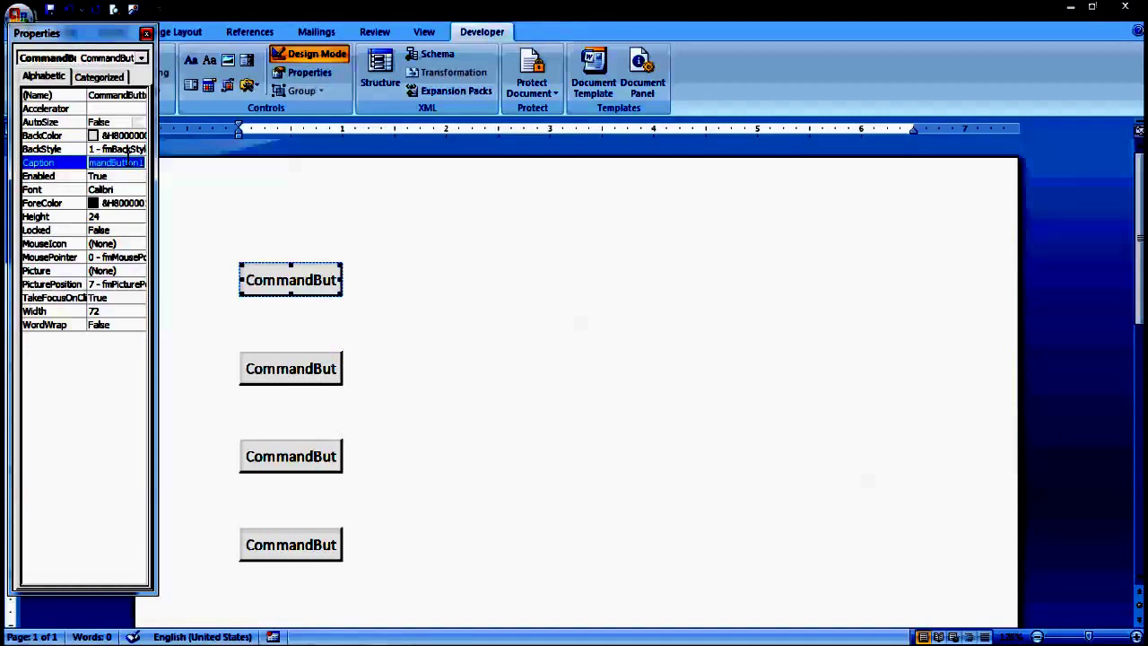
text(Message)
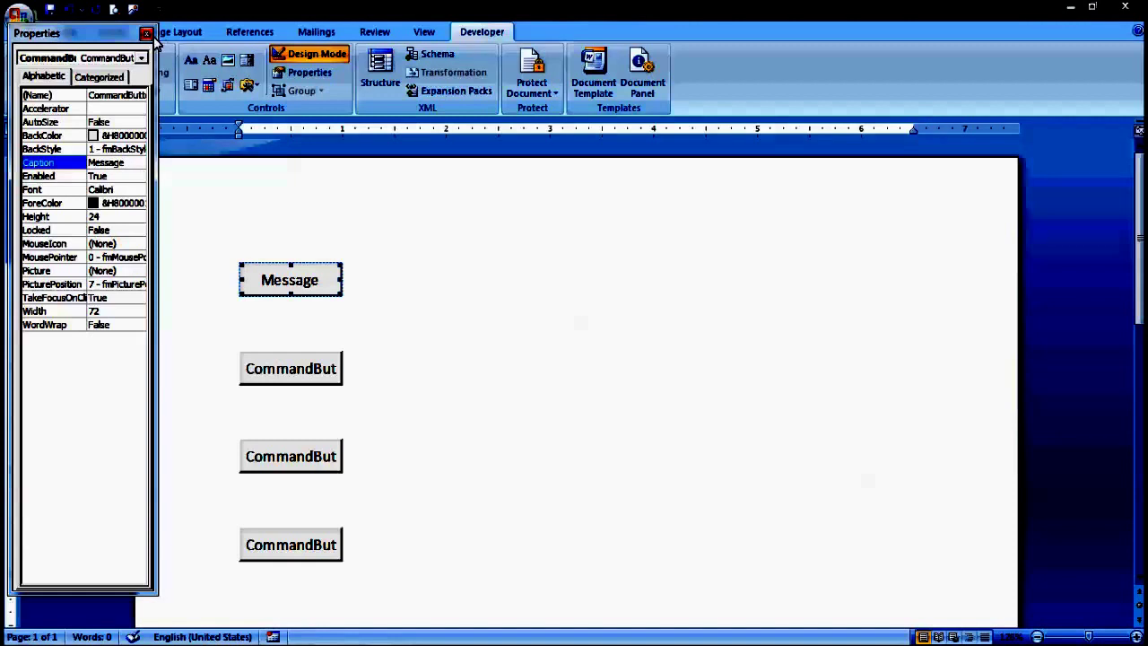
click(146, 34)
Set the second command button's Caption to 'Notepad'.
click(327, 370)
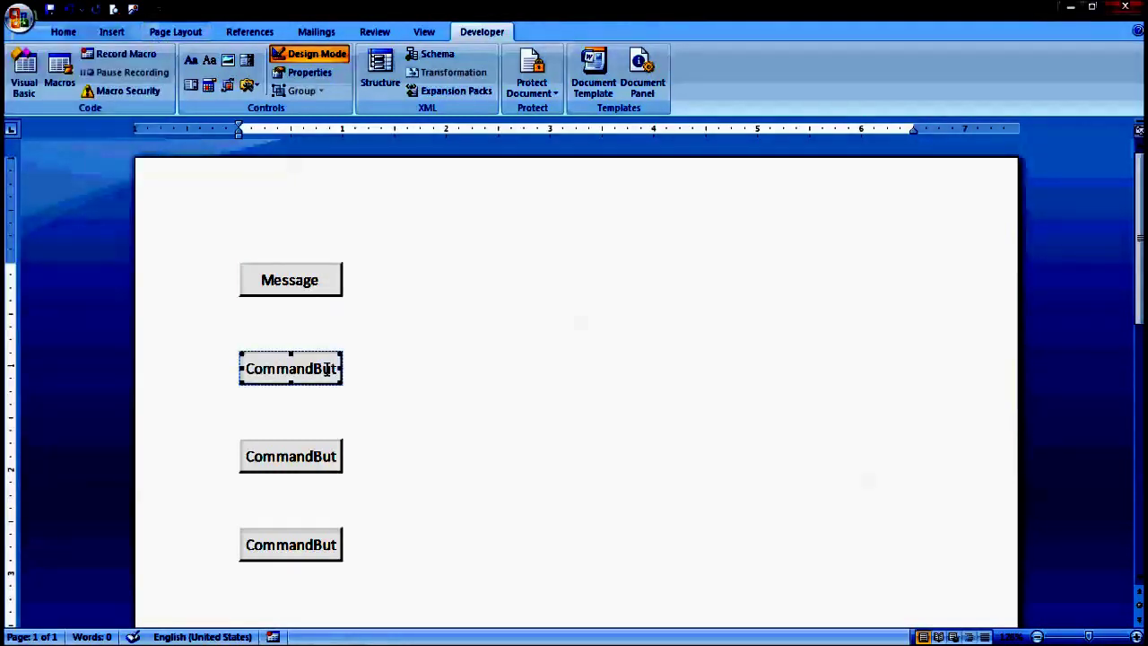
right_click(331, 373)
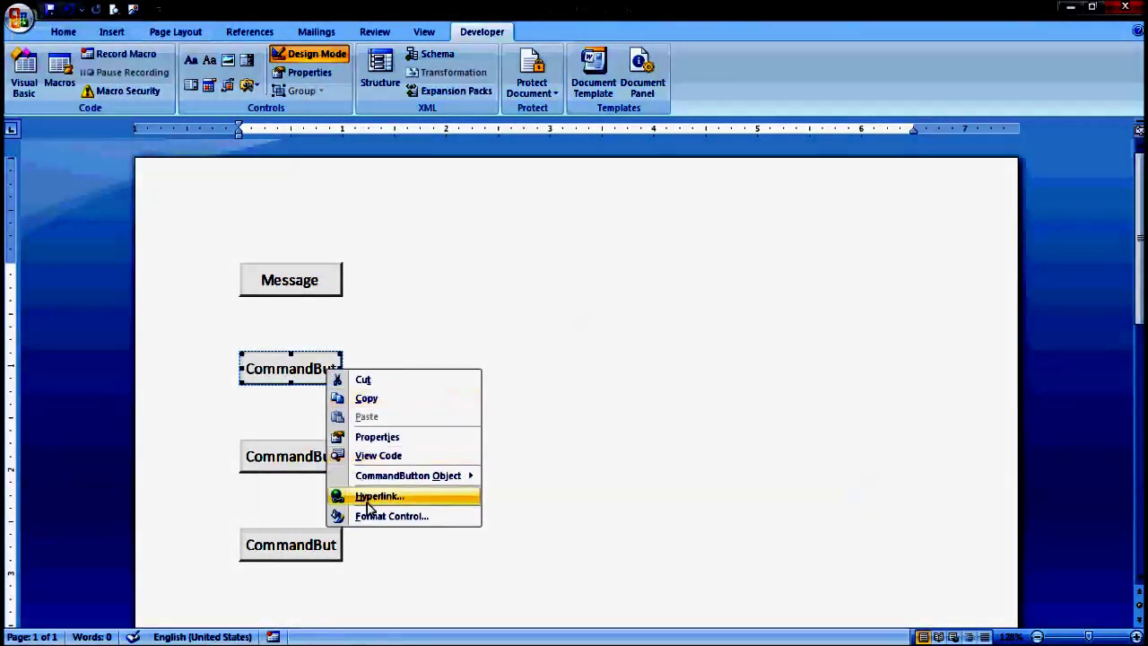
click(409, 439)
click(113, 164)
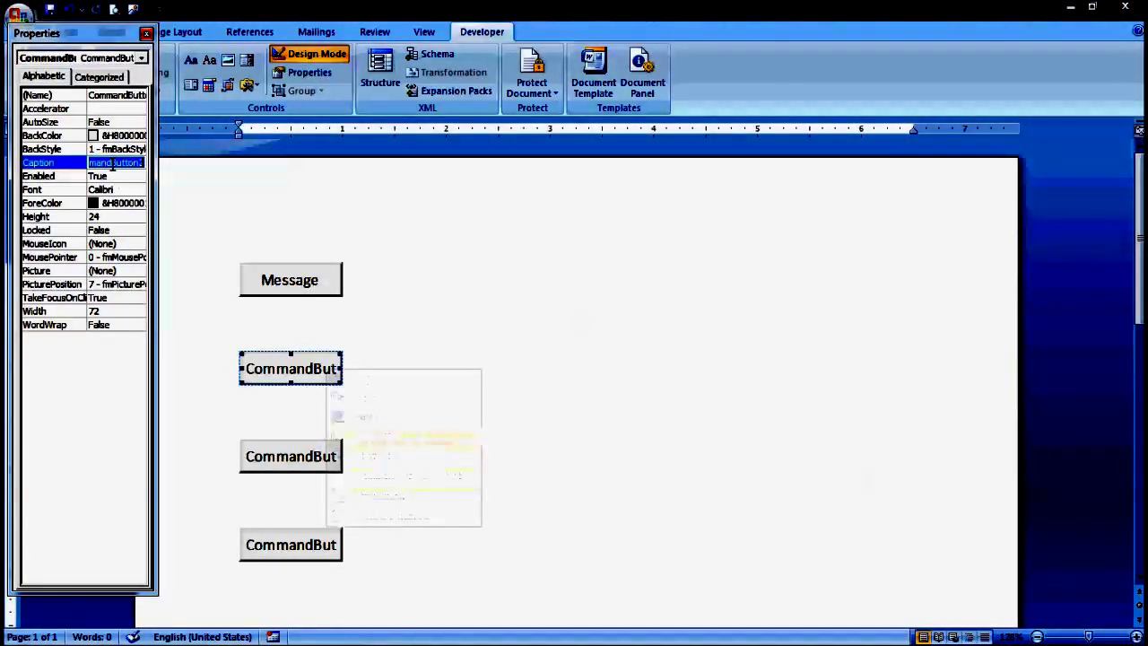
text(Notepad)
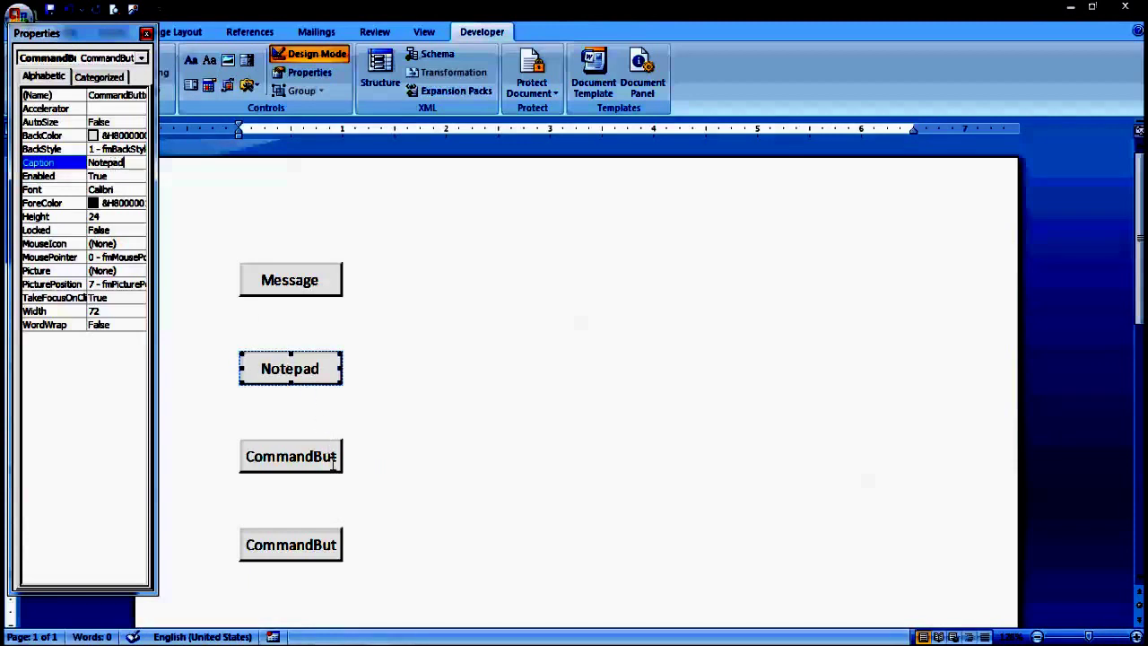
Set the third command button's Caption to 'Calculator'.
click(333, 459)
right_click(334, 461)
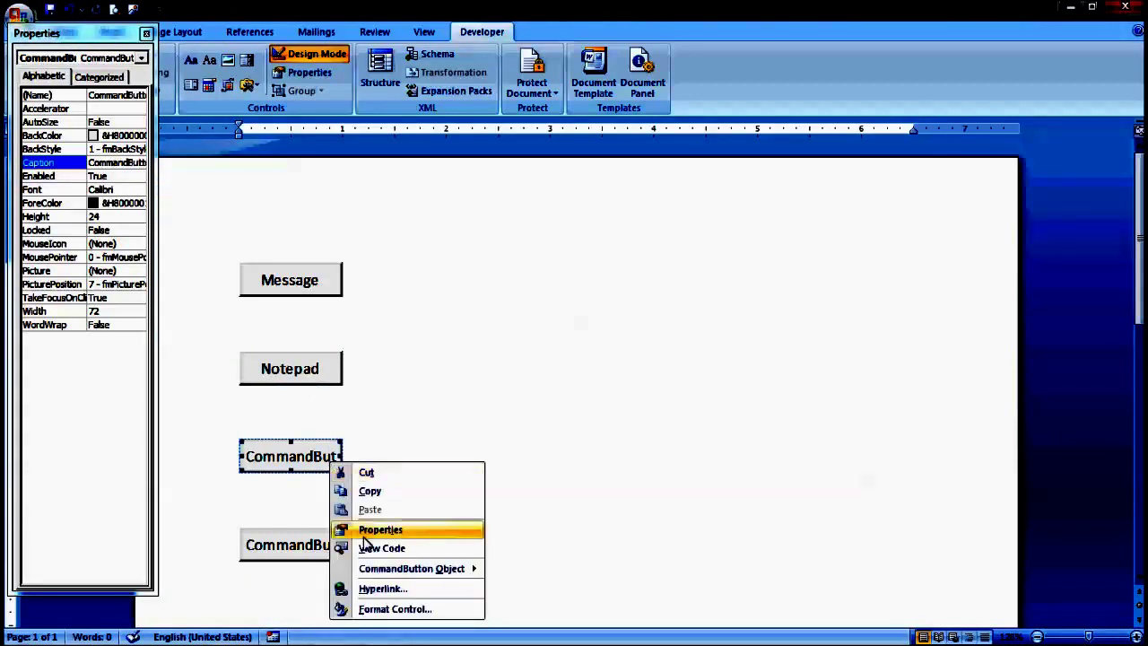
click(296, 474)
right_click(301, 452)
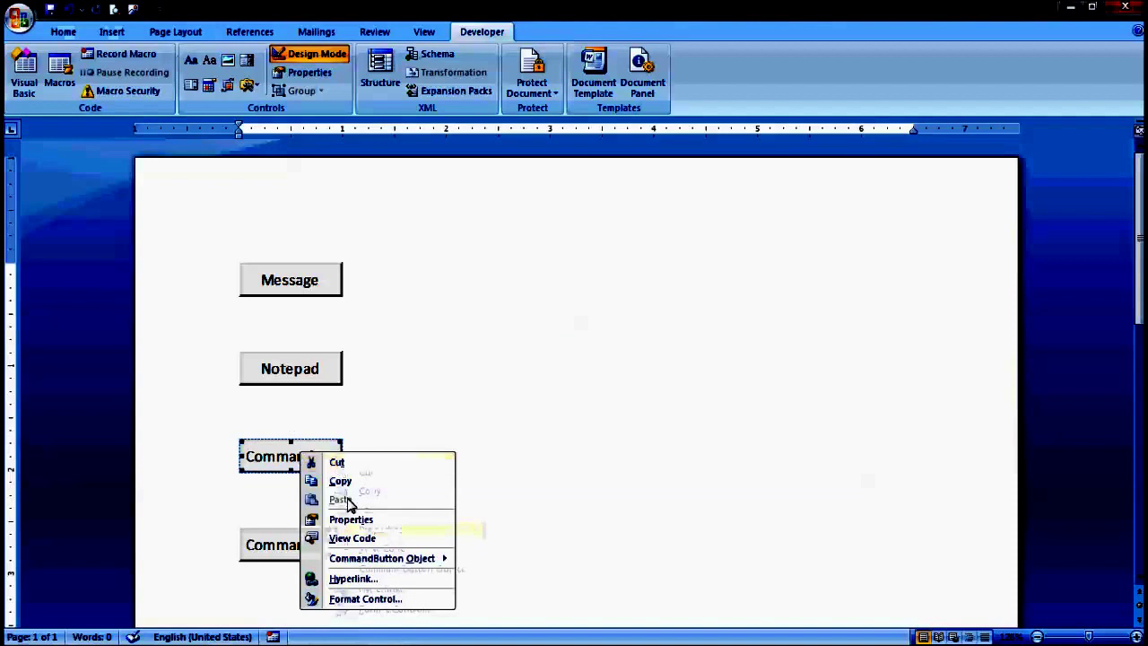
click(350, 519)
double_click(112, 163)
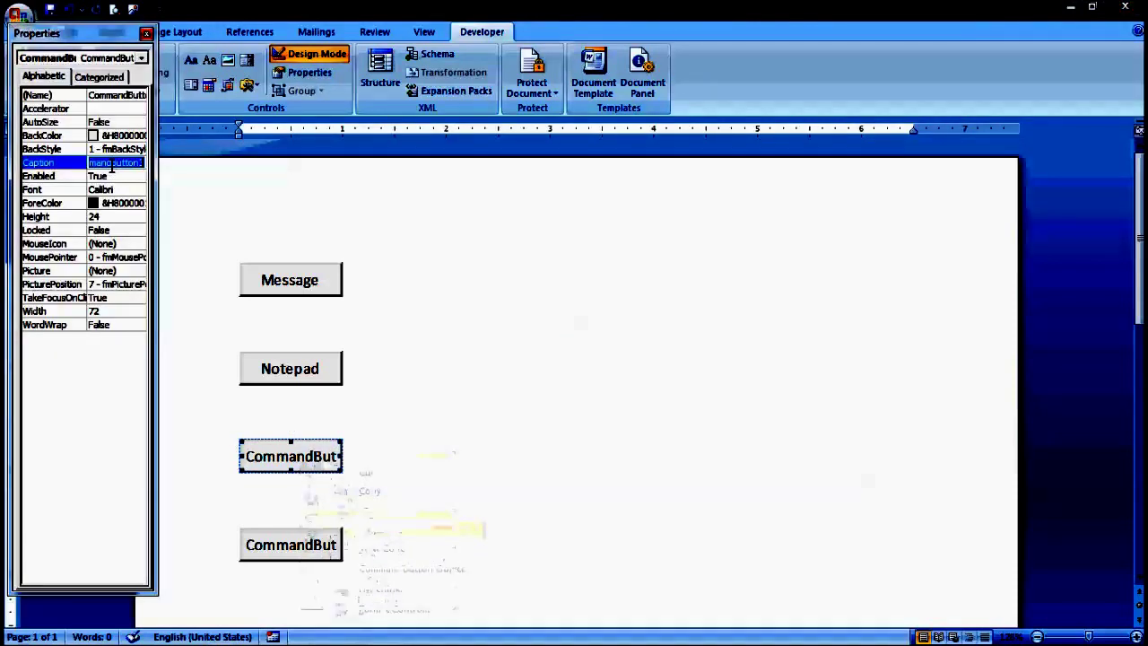
text(Calculator)
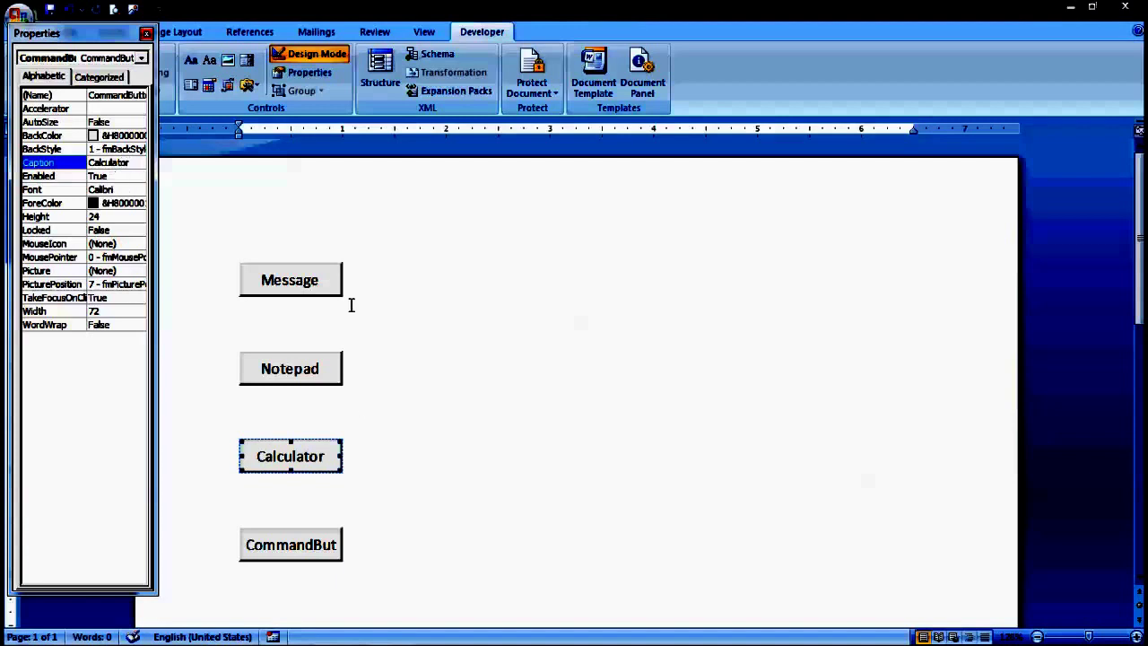
click(309, 550)
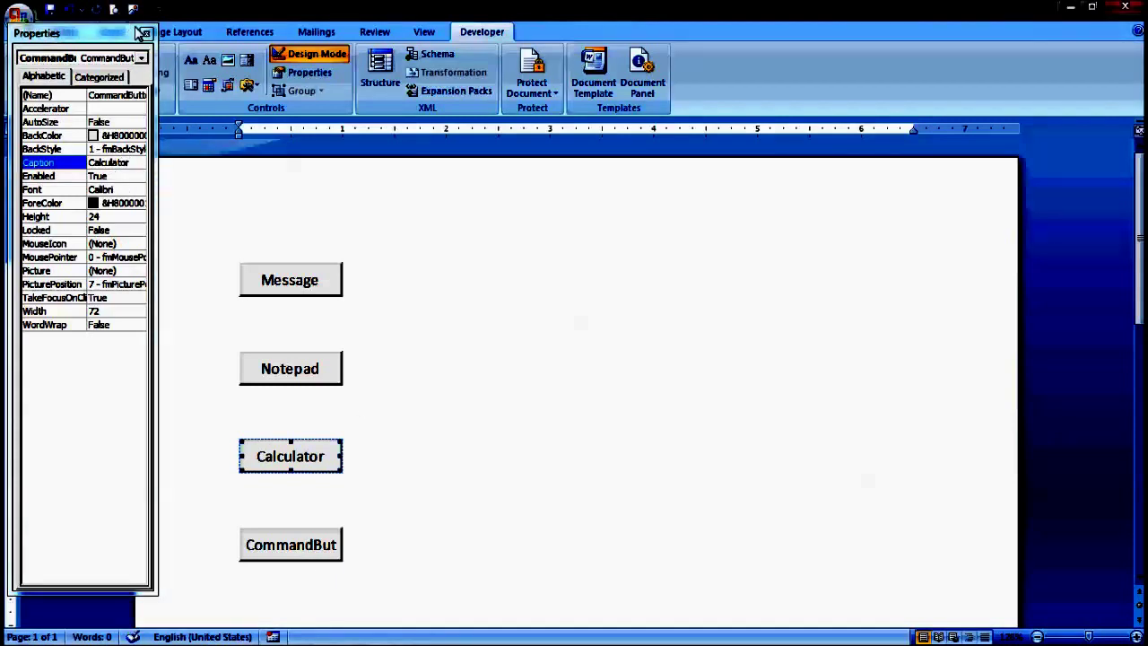
click(146, 33)
Set the fourth command button's Caption to 'Paint' and close the Properties window.
click(292, 558)
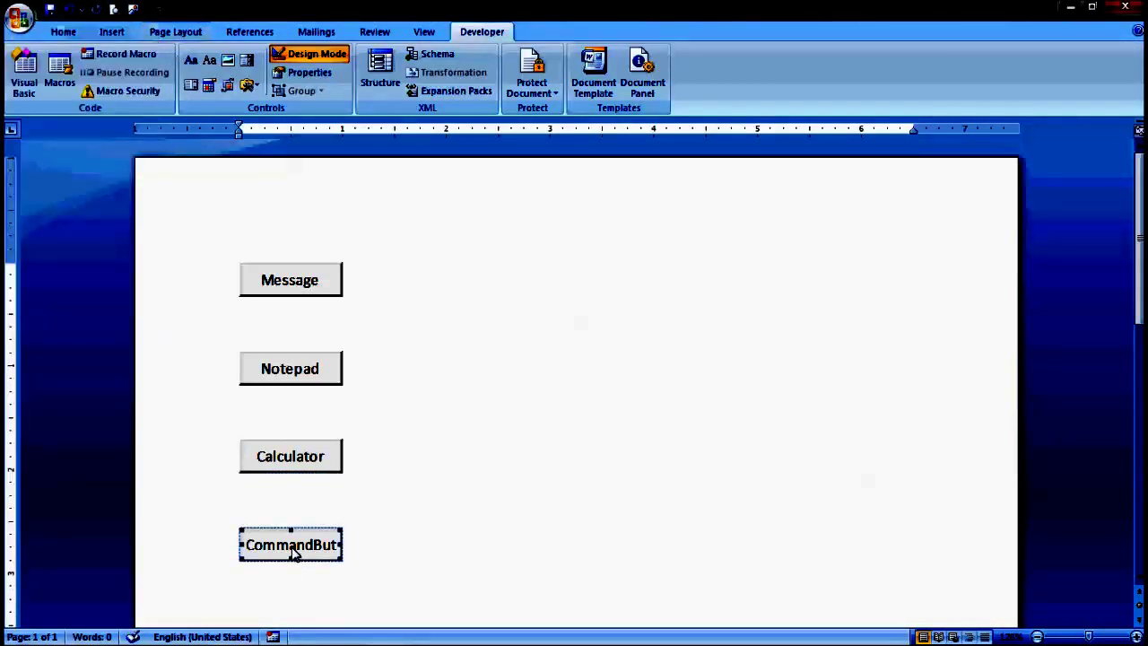
right_click(294, 554)
click(348, 454)
double_click(130, 162)
text(Paint)
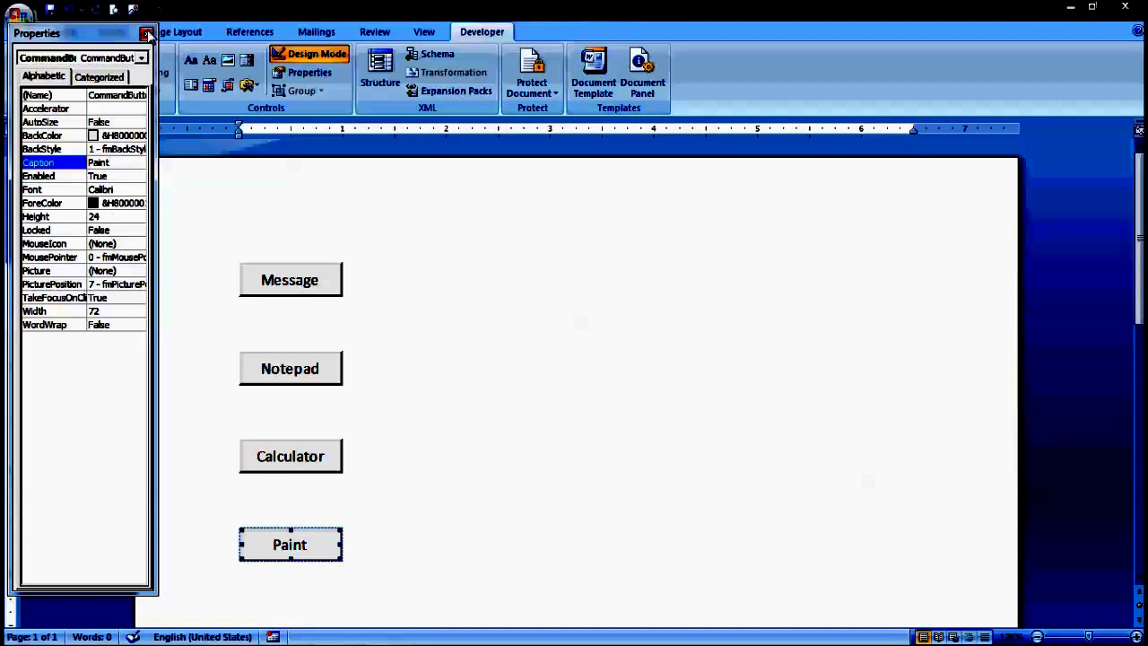
click(146, 33)
click(400, 369)
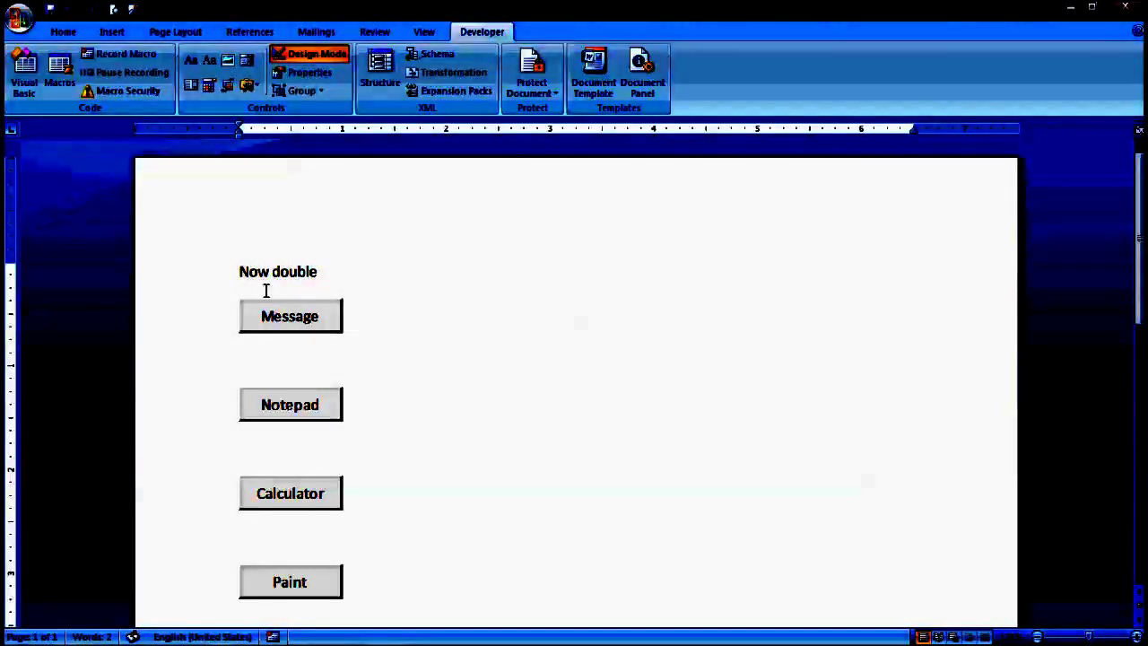
click(260, 279)
Type the instruction line 'Now double click on button' above the Message button.
text(Now doubleclick on)
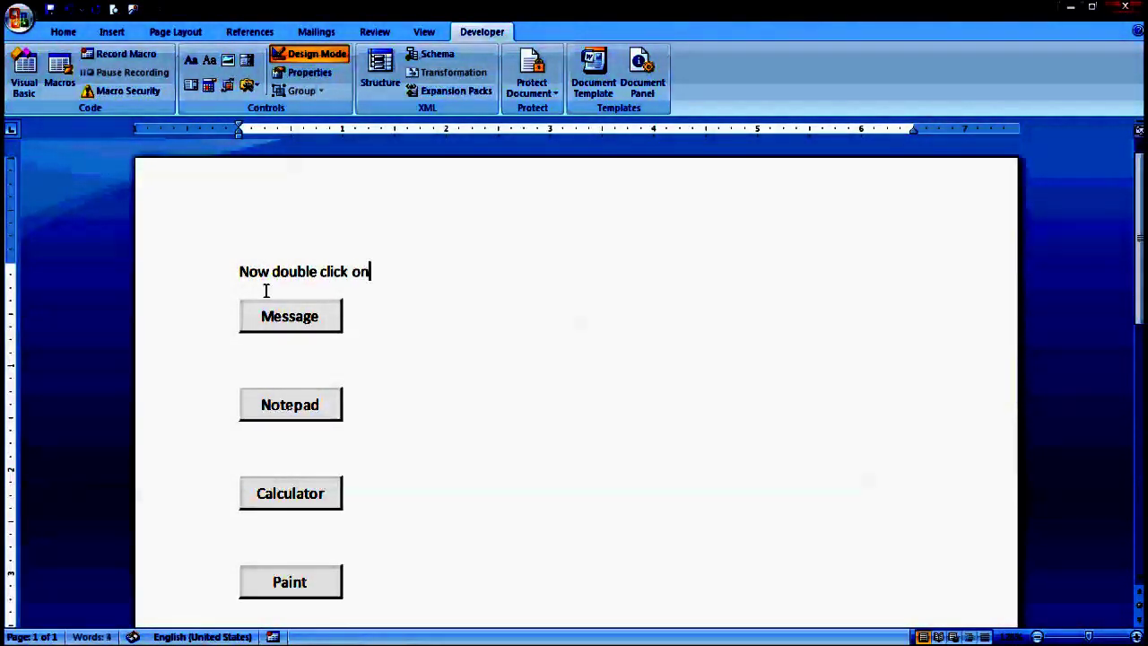
text( button for code)
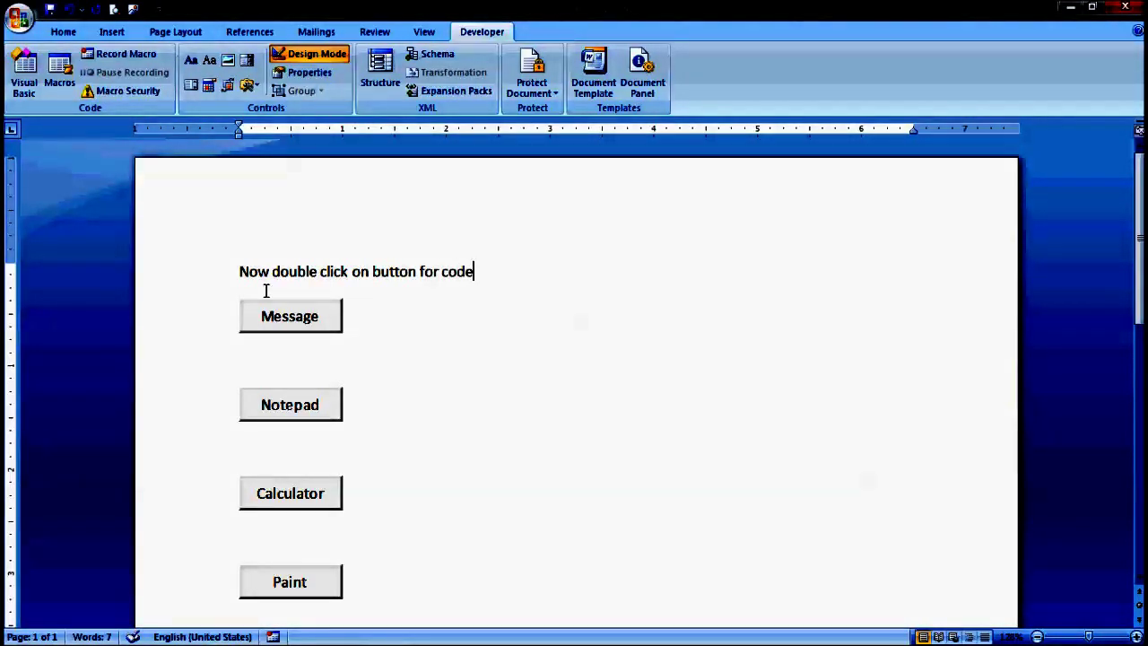
Enter MsgBox "Hello Girfa" in CommandButton1_Click, then return to the document.
double_click(322, 321)
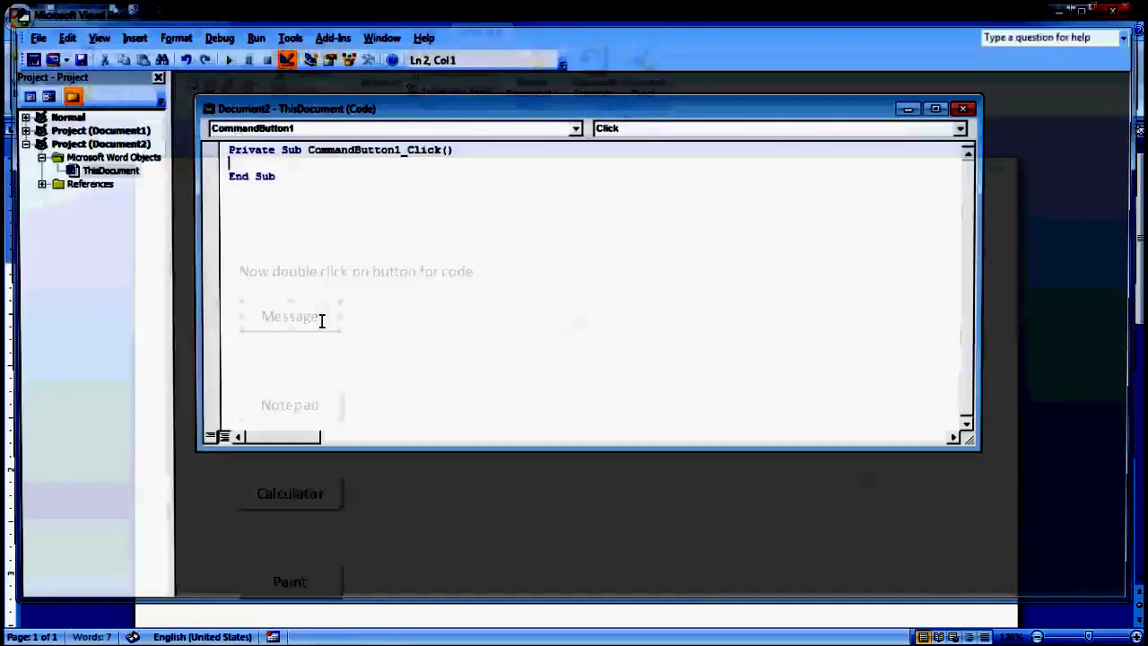
text(MsgBox ")
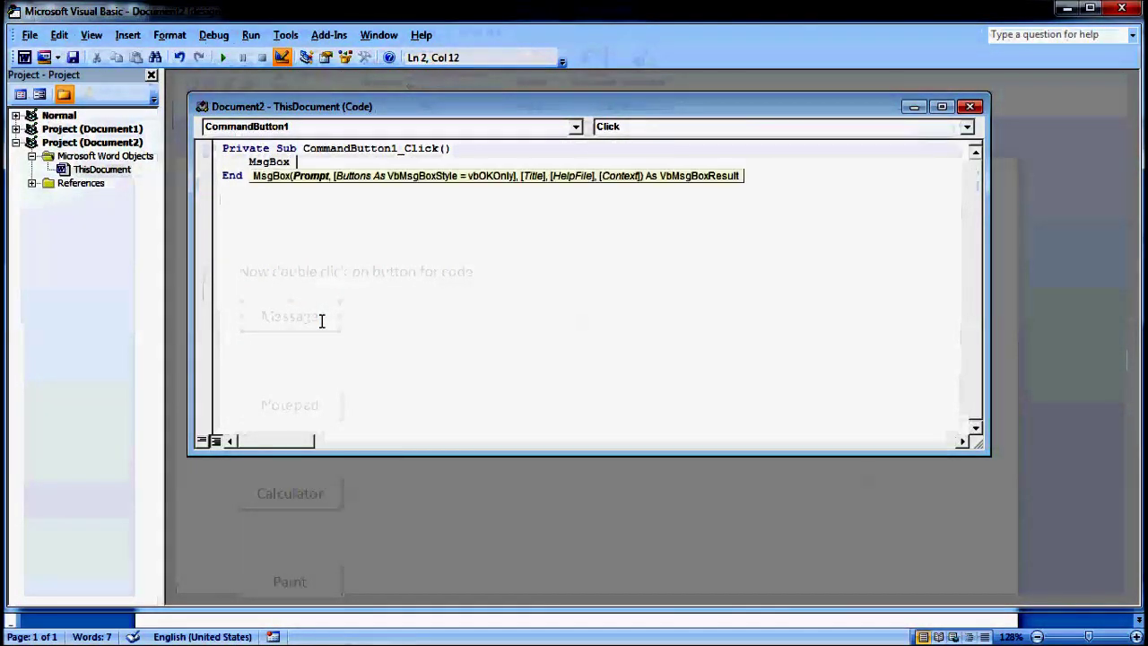
text(Hello Gir)
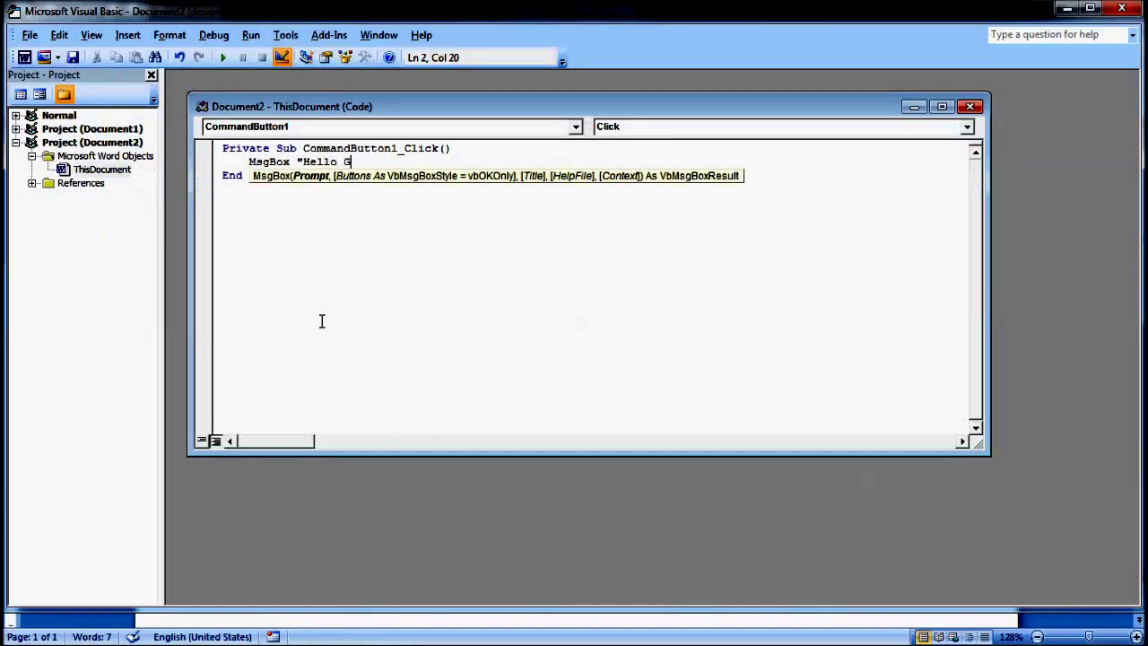
text(fa !")
click(1121, 8)
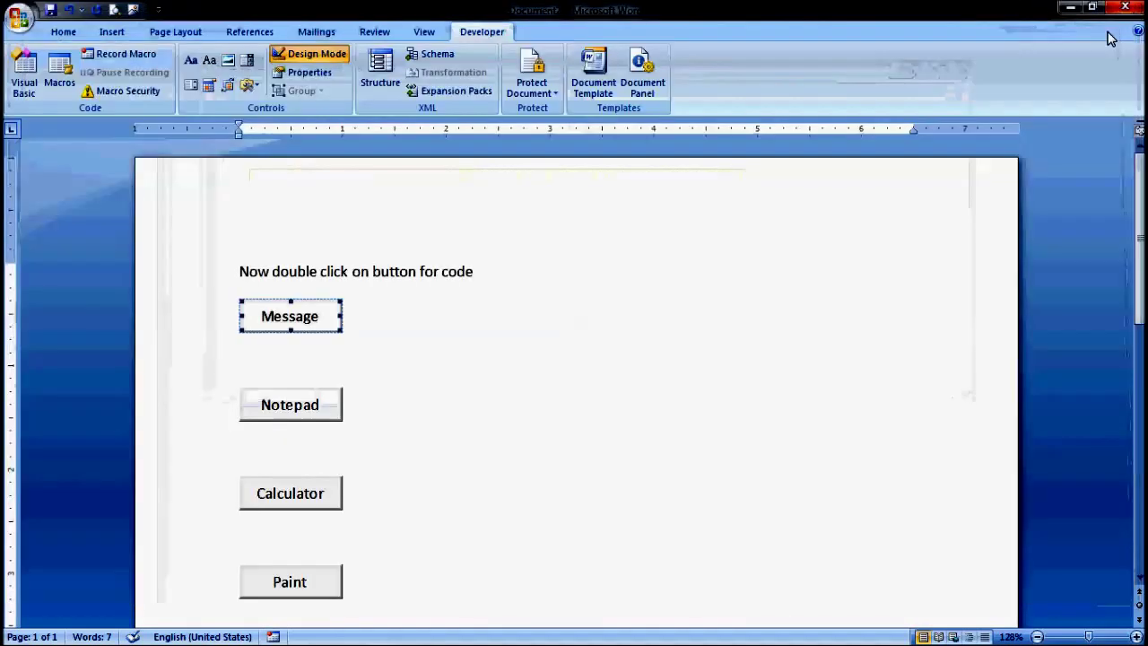
Code CommandButton2_Click as Shell("c:\windows\system32\notepad.exe") and close the VBA editor.
double_click(306, 410)
key(Tab)
text(Shell)
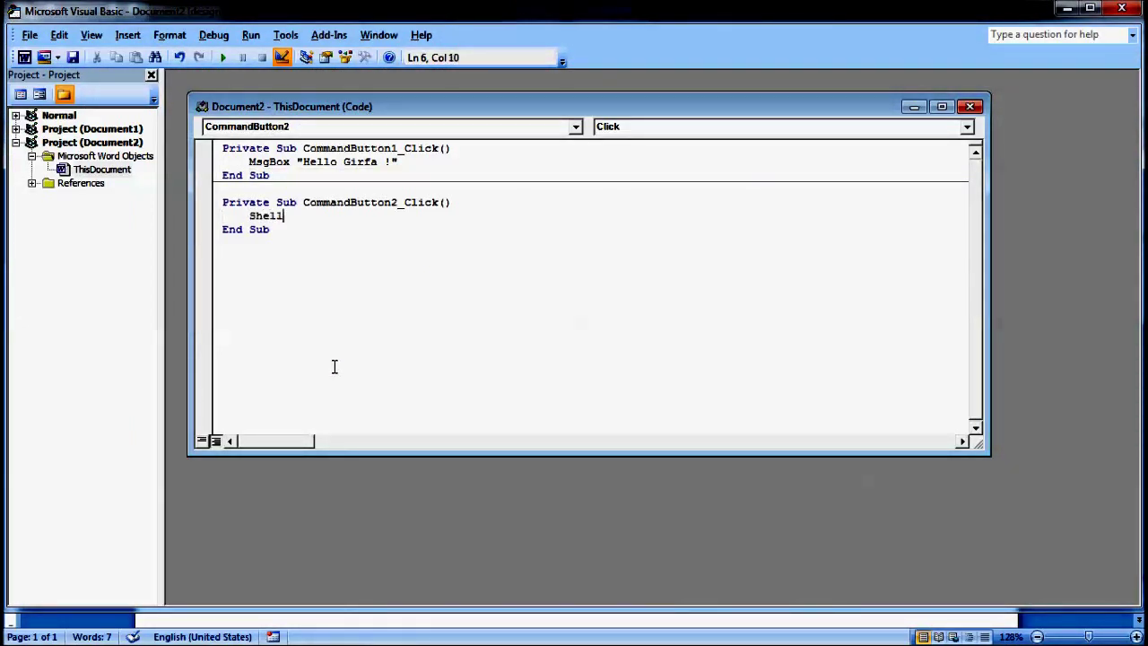
text(()
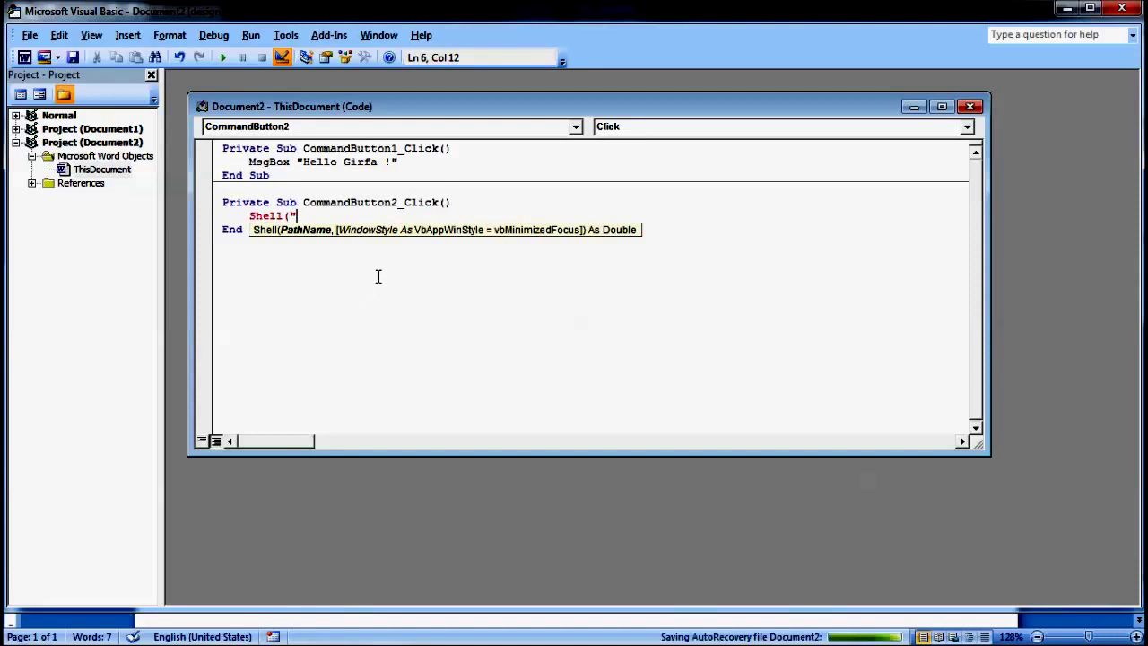
mouse_move(274, 614)
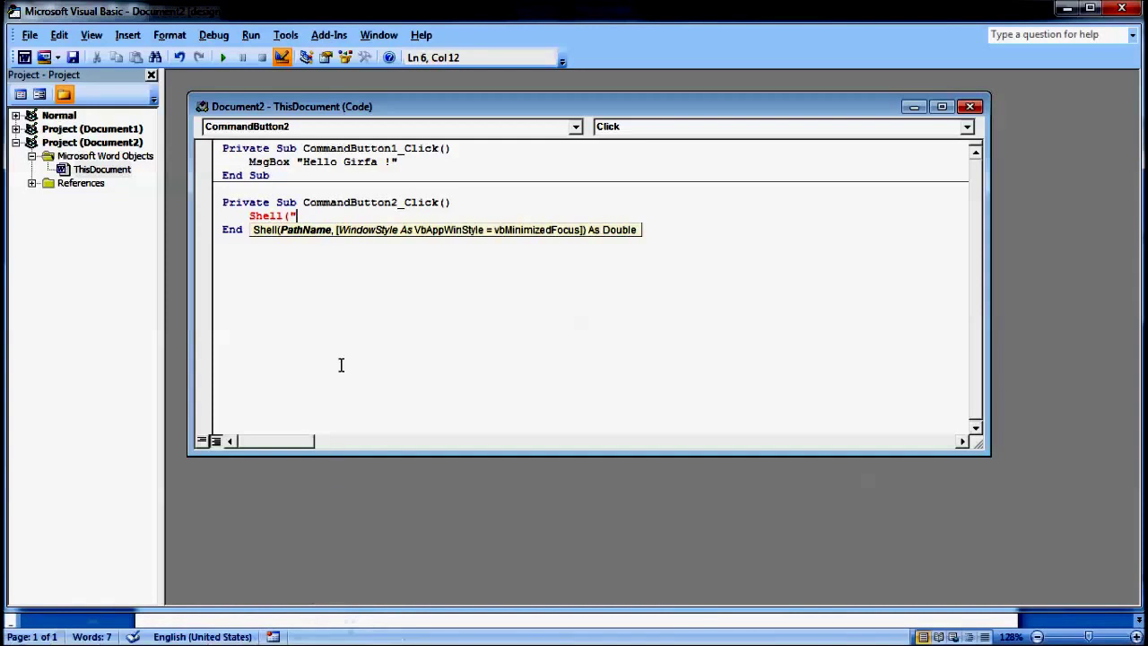
text(C)
text(indows)
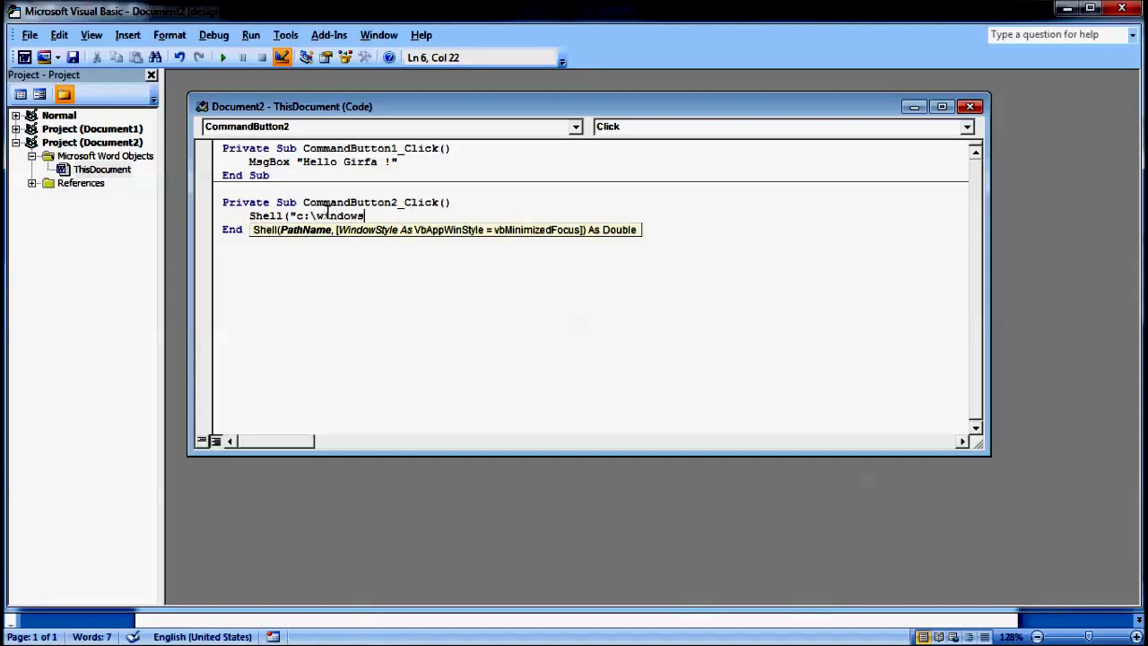
text(sy)
text(stem32\not)
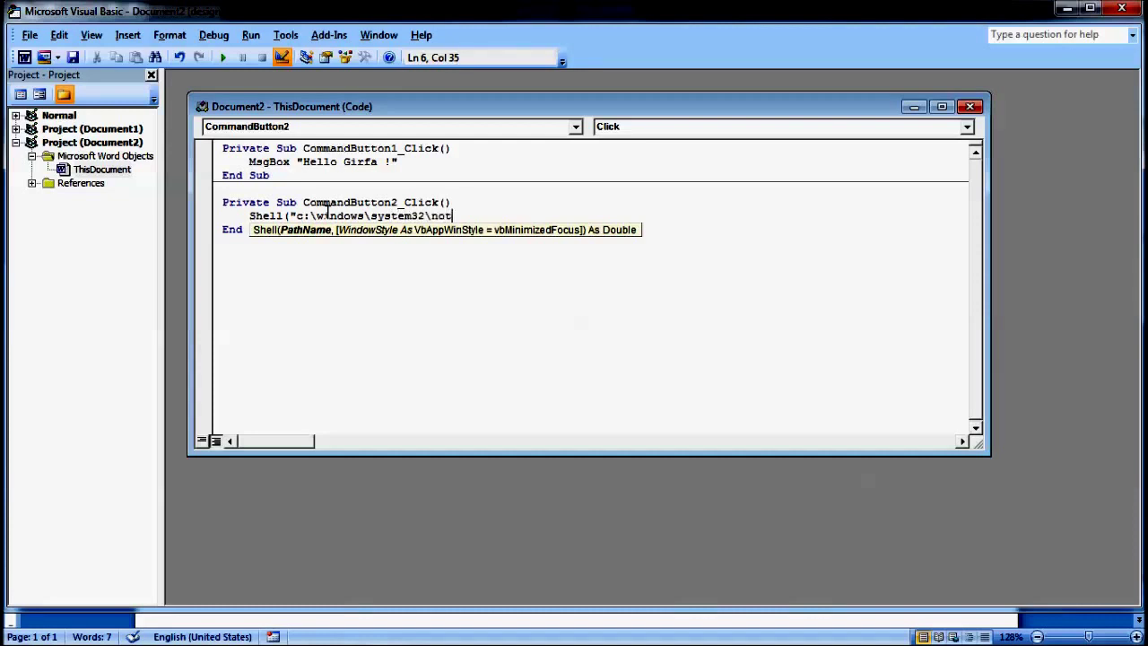
text(.exe)
text())
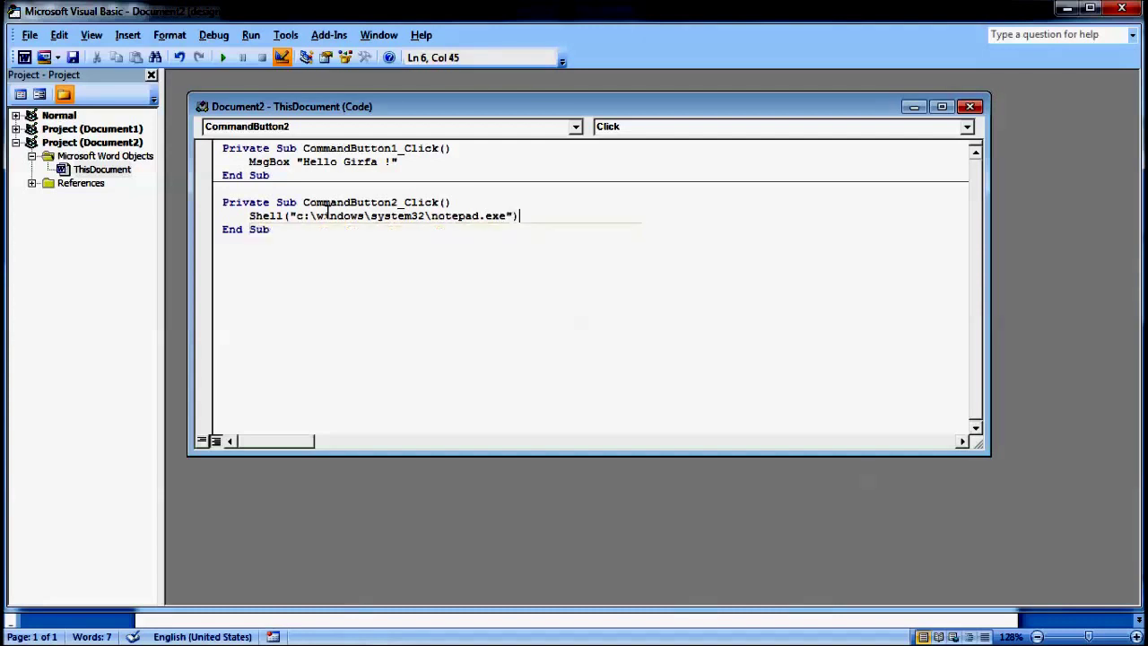
click(518, 372)
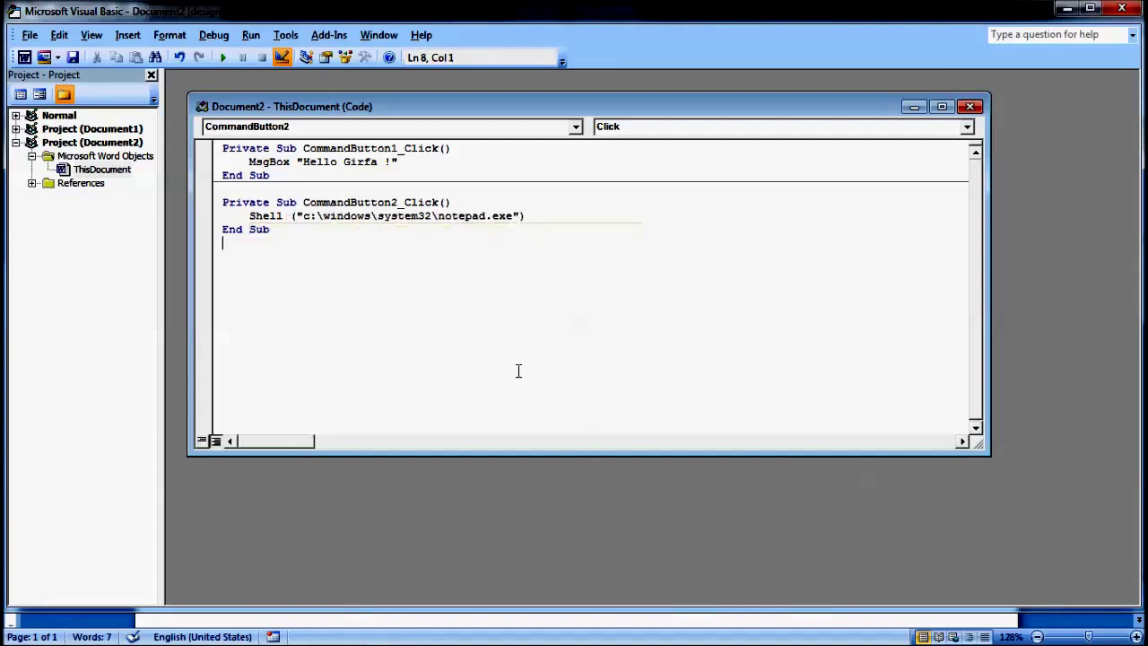
click(1127, 10)
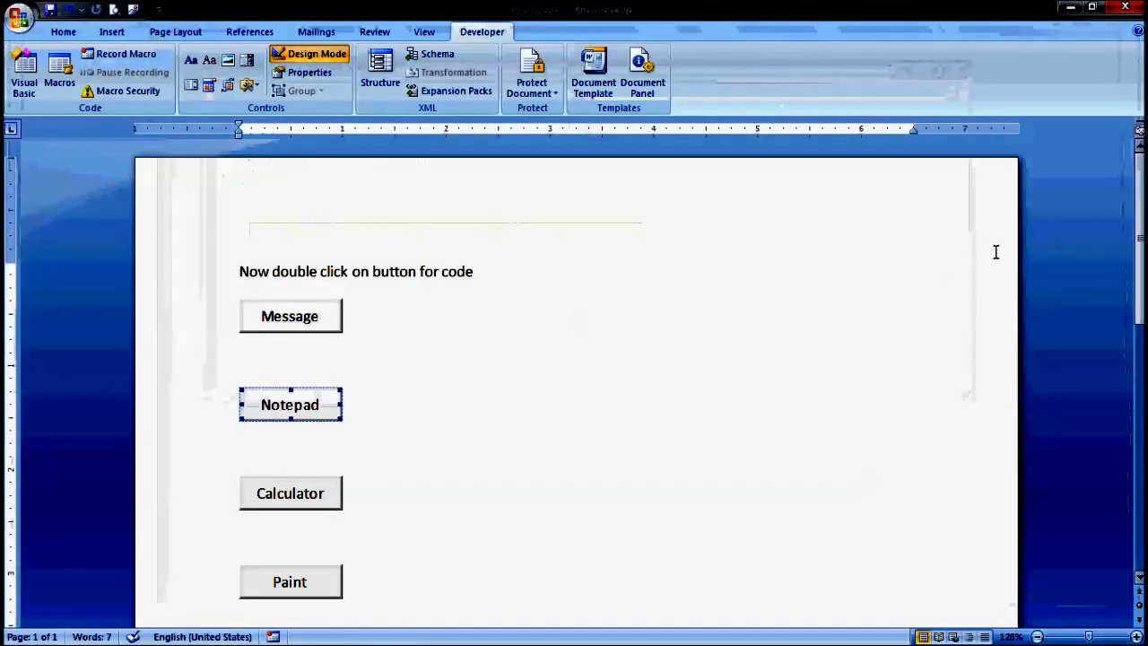
Exit Design Mode and run the Message button, dismissing its greeting box.
scroll(400, 345, down, 1)
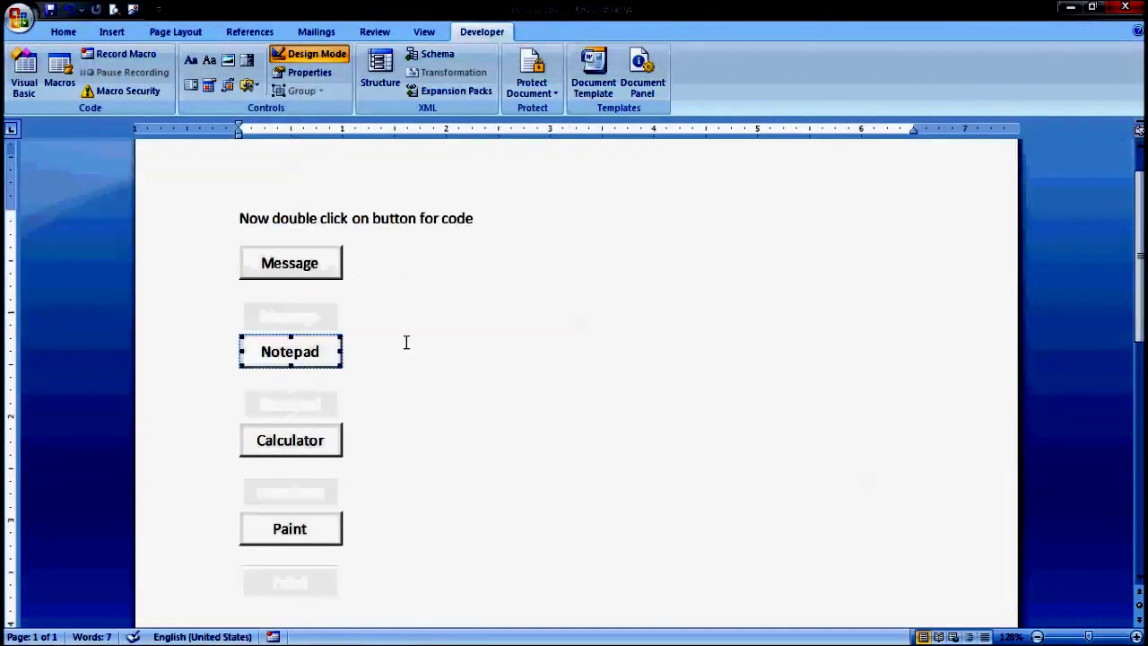
click(329, 61)
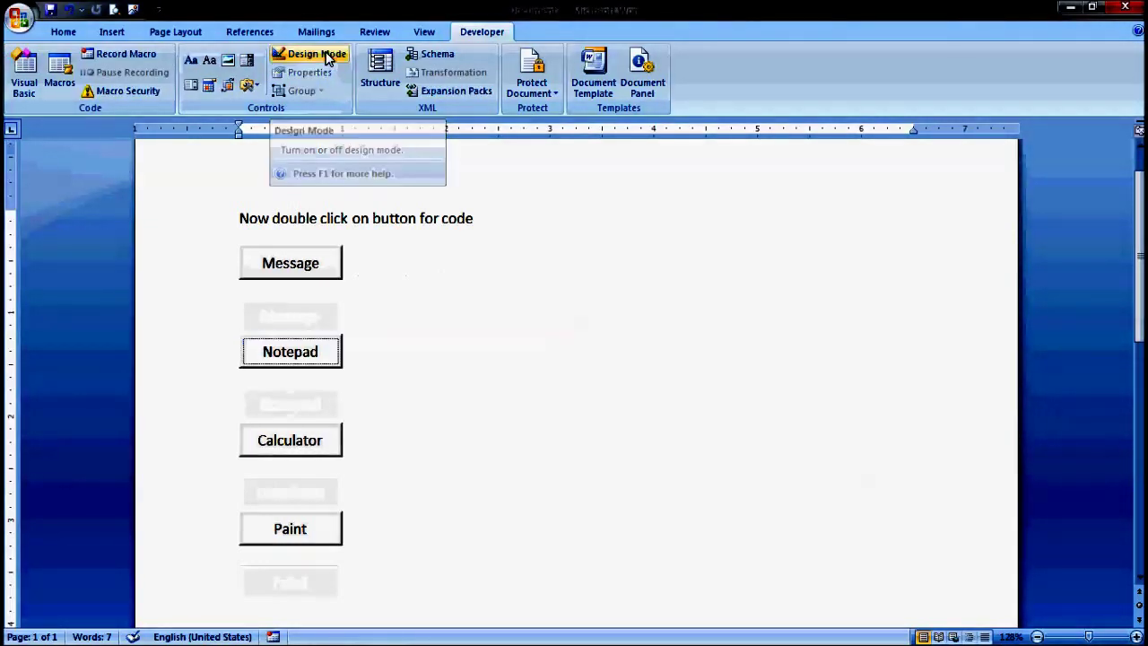
click(315, 275)
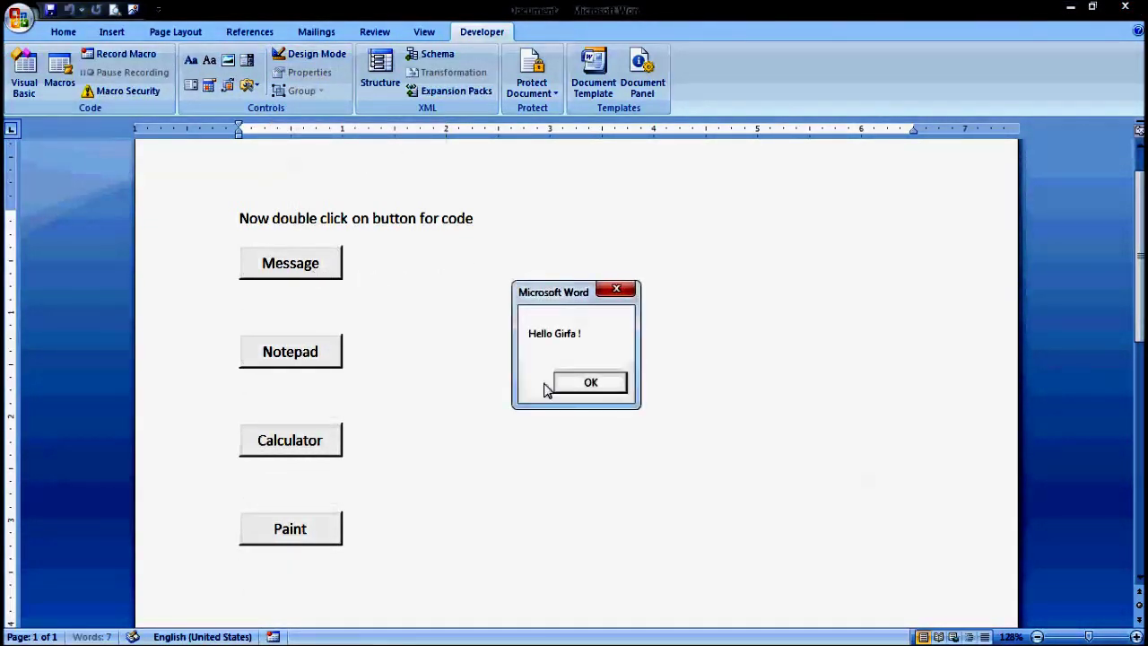
click(591, 384)
Run the Notepad button, close the launched Notepad, and turn Design Mode back on.
click(309, 363)
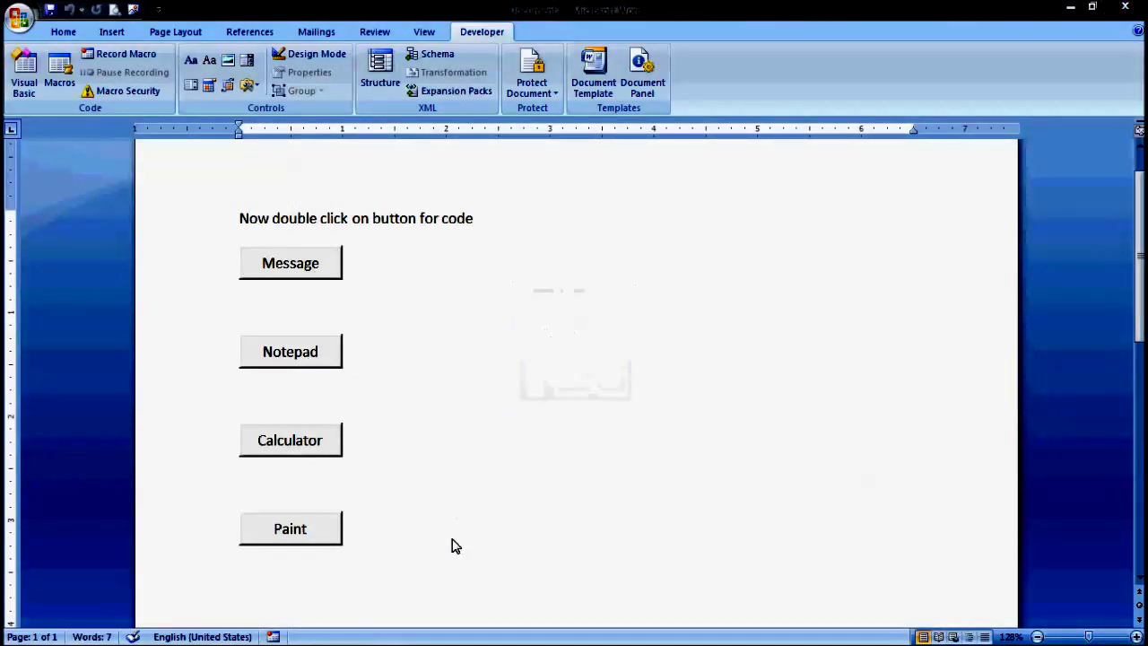
mouse_move(370, 630)
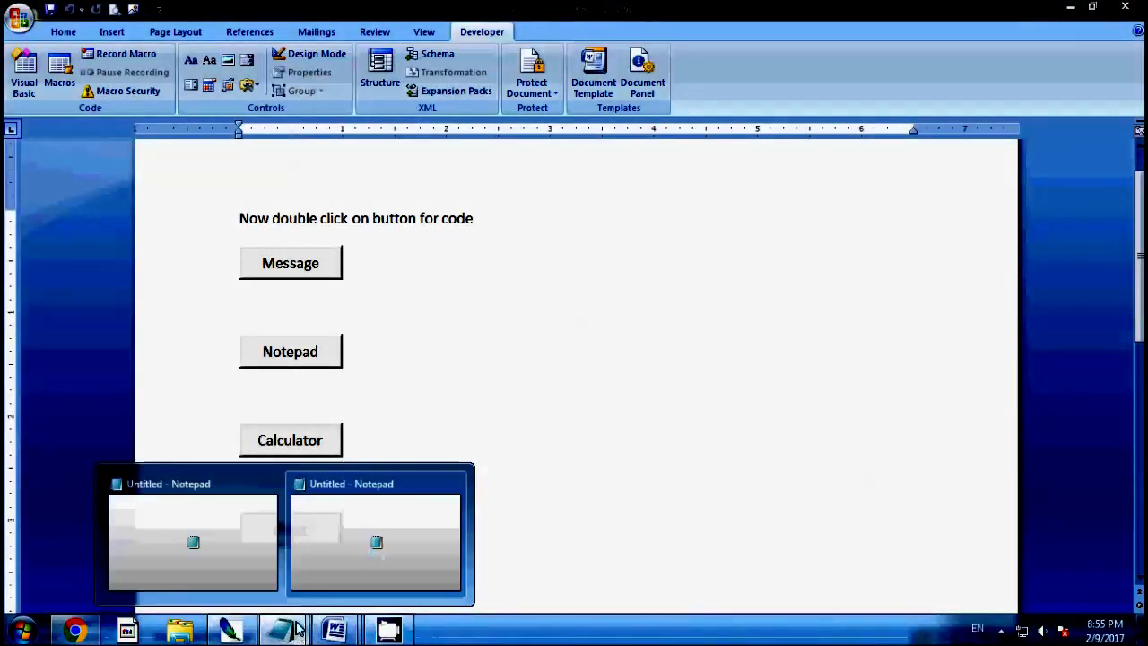
click(328, 543)
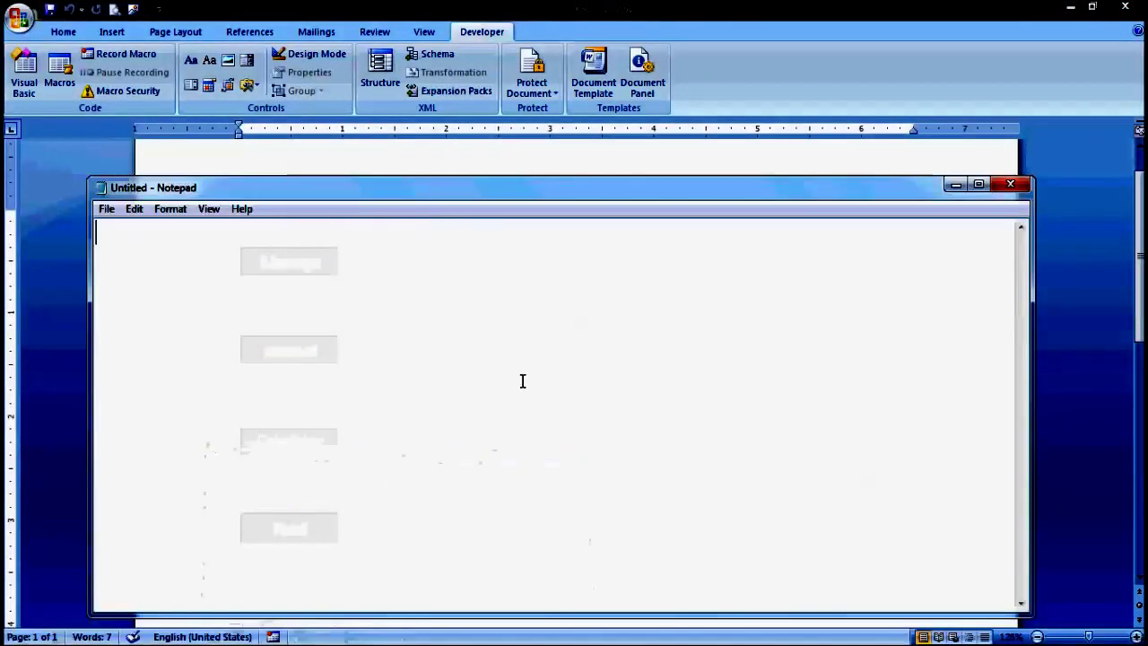
click(1012, 185)
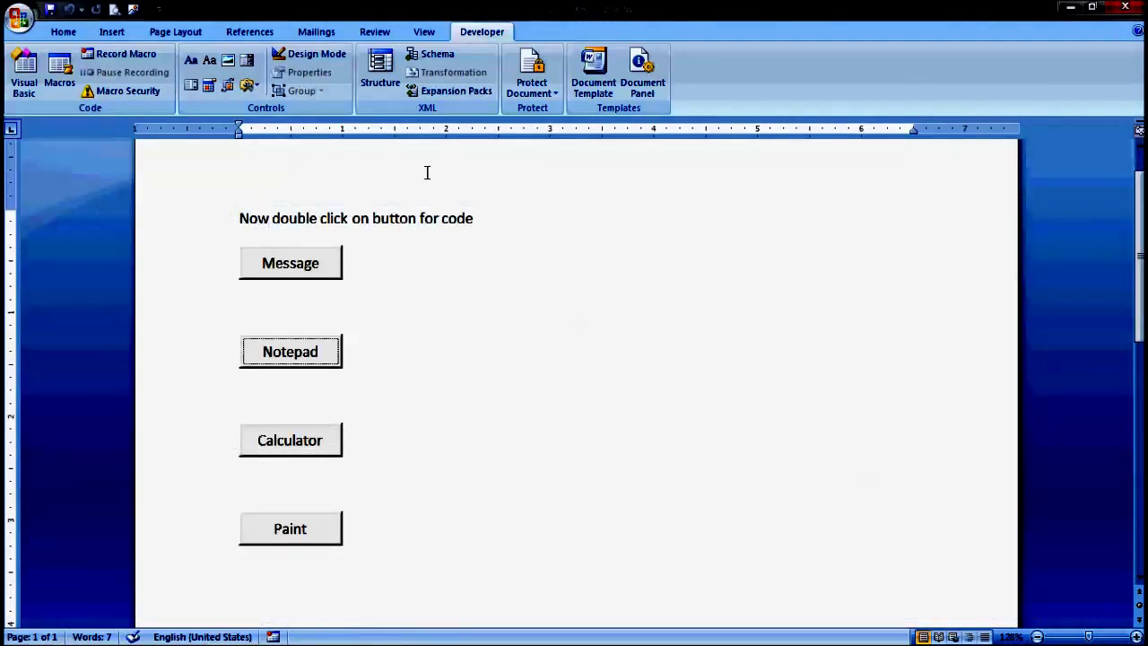
click(312, 55)
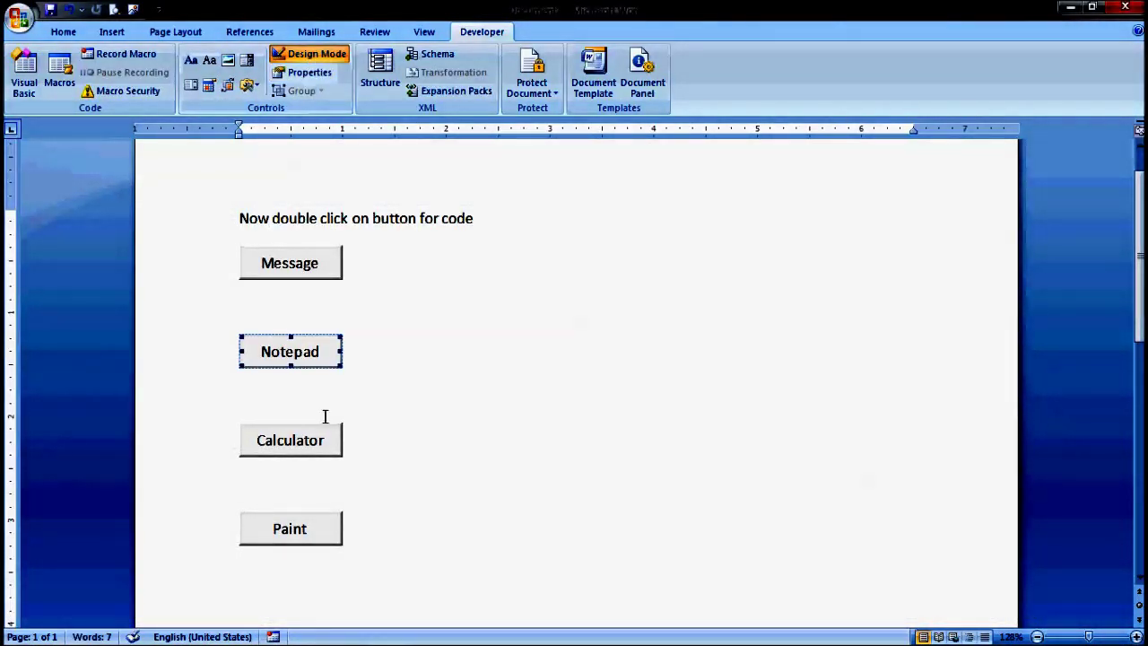
Copy the notepad.exe Shell line into the Calculator button's CommandButton3_Click macro.
double_click(339, 440)
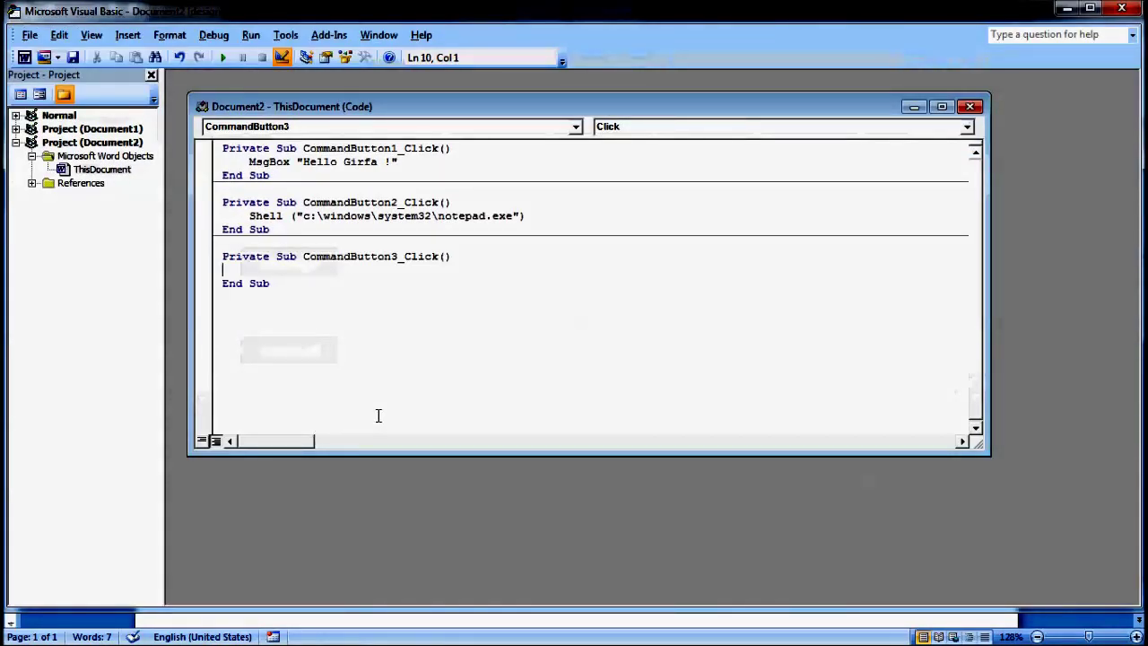
click(251, 216)
key(shift+End)
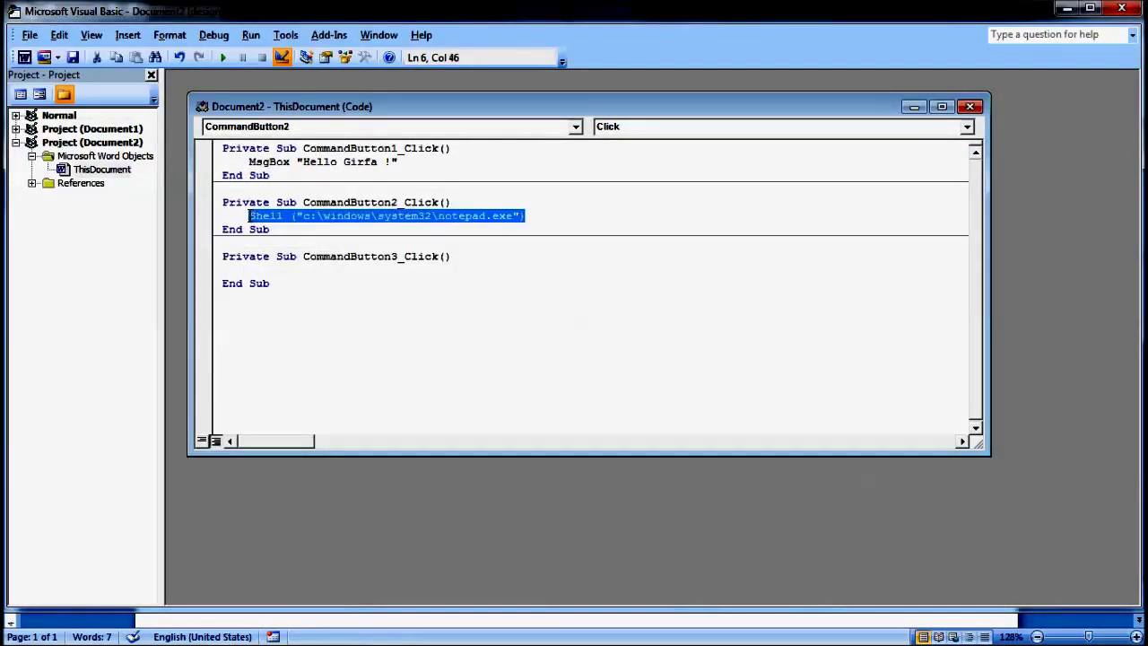
key(ctrl+c)
click(272, 269)
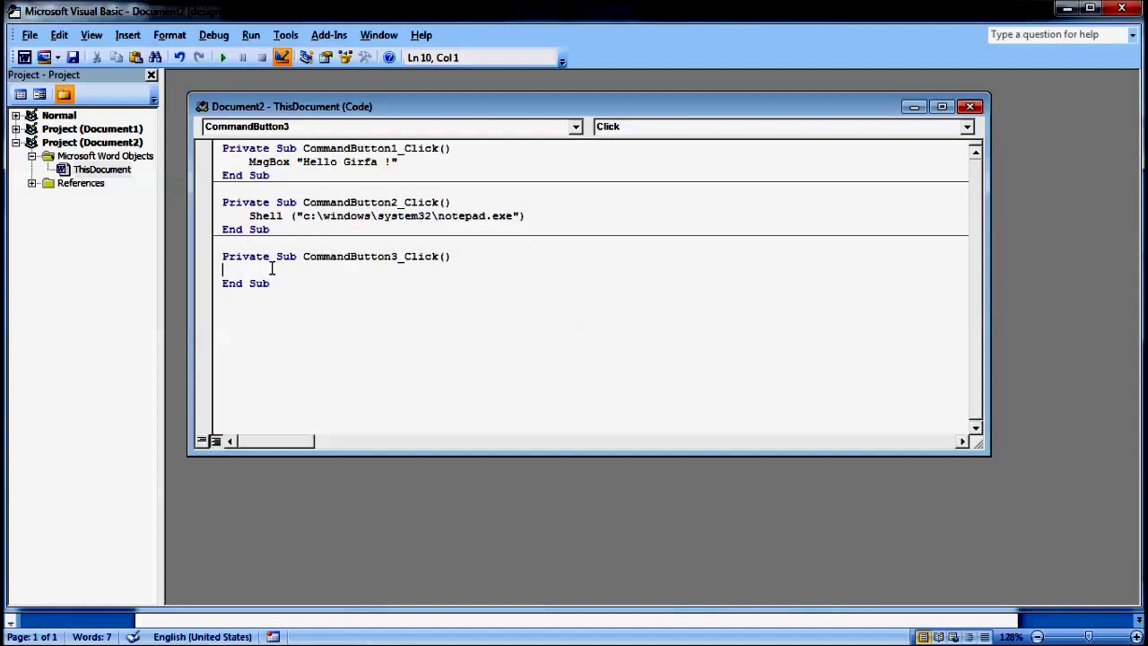
key(ctrl+v)
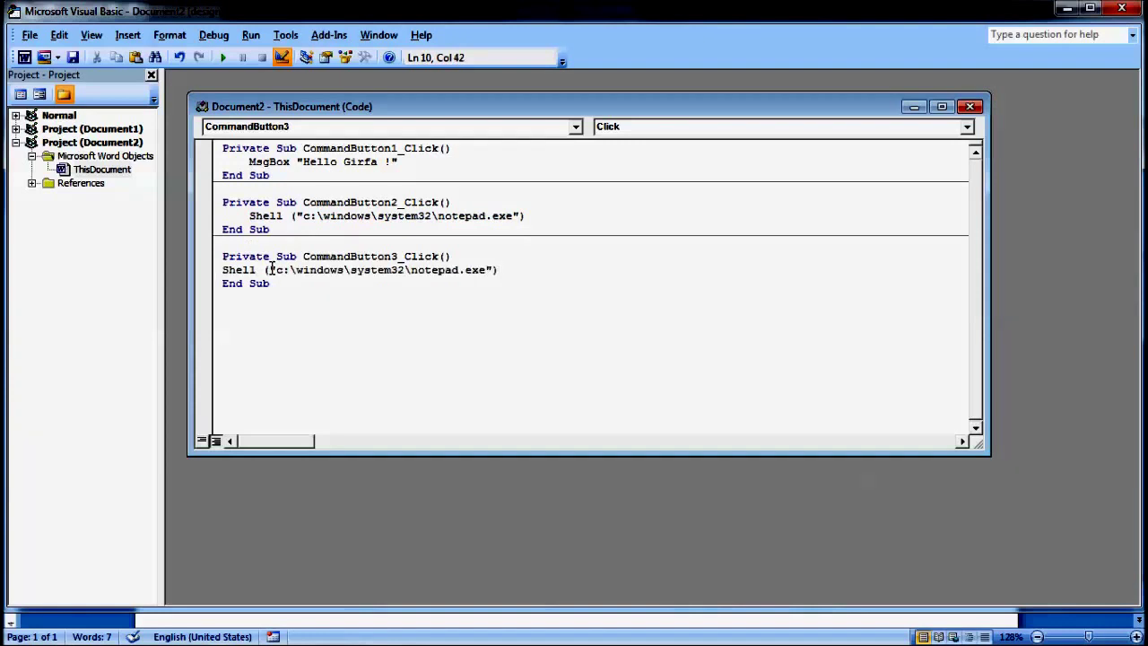
Indent the pasted line and change notepad to calc so it launches calc.exe.
click(379, 301)
click(446, 272)
key(Home)
key(Tab)
key(End)
double_click(460, 273)
text(calc)
click(418, 309)
Paste the Shell line into the Paint button's macro as mspaint.exe, then leave design mode.
click(1121, 8)
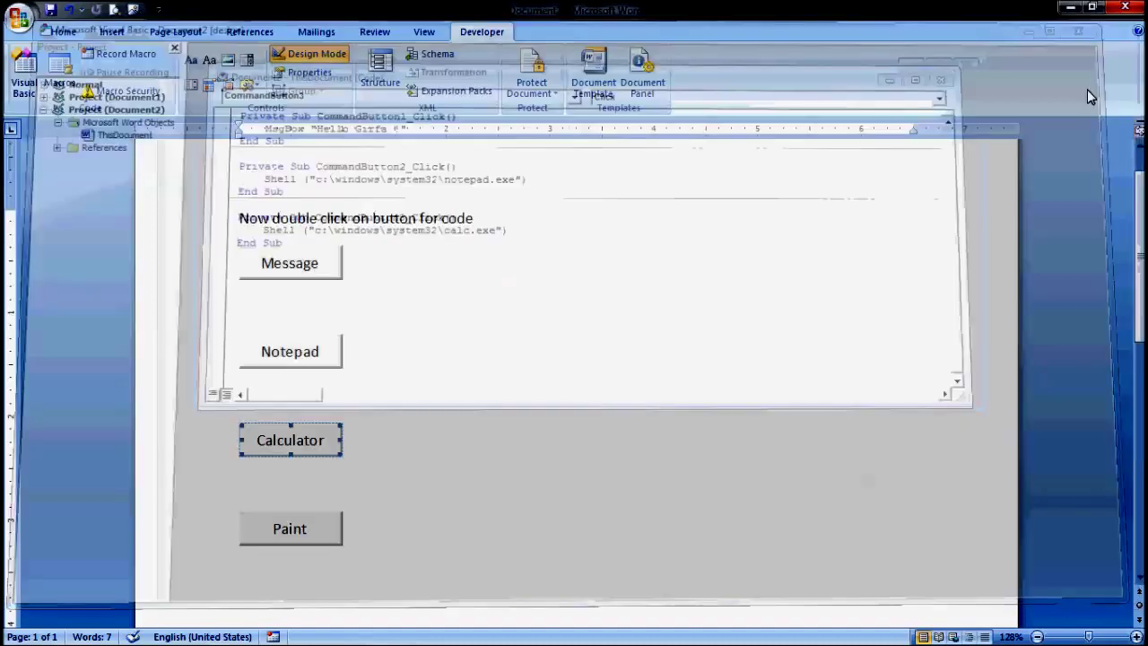
click(305, 529)
double_click(304, 530)
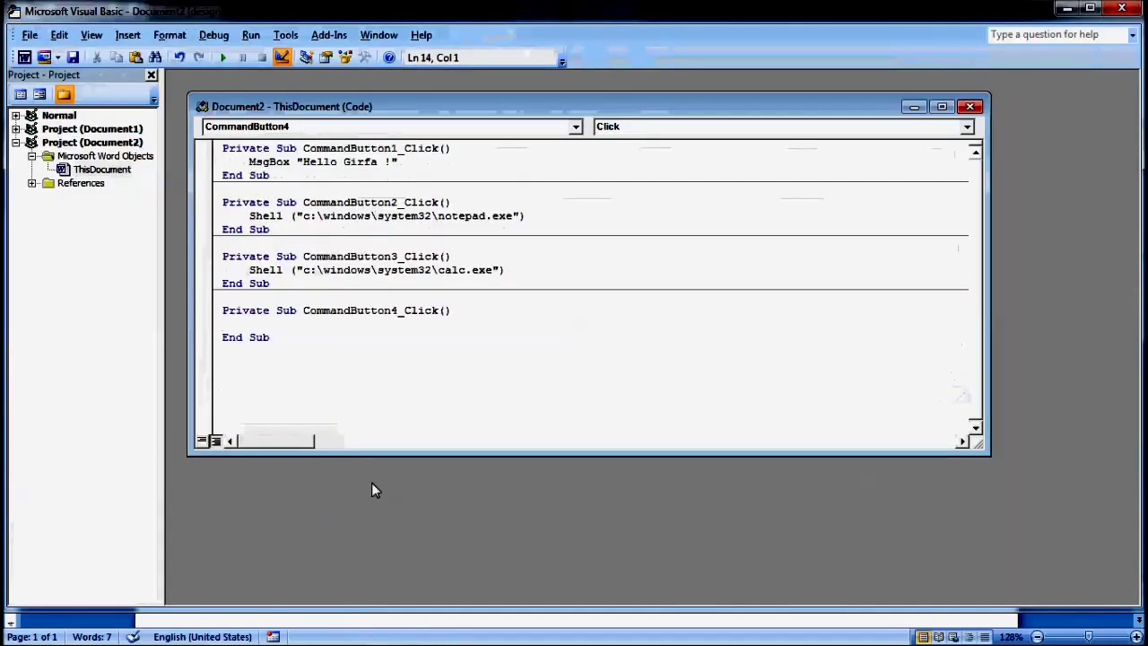
key(ctrl+v)
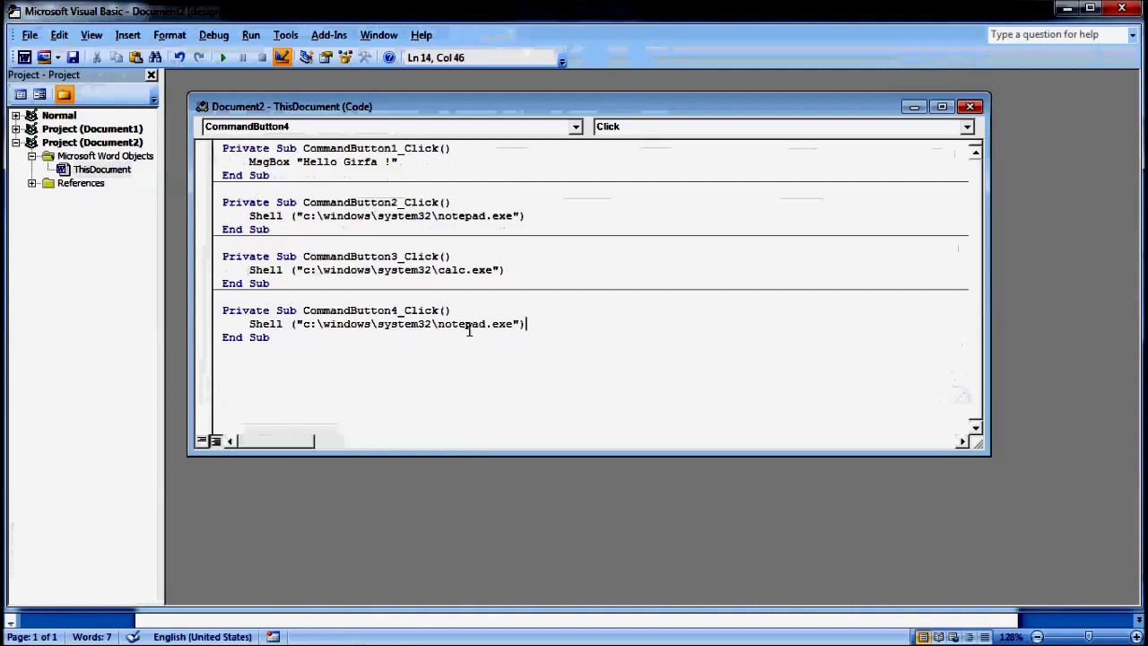
double_click(468, 328)
text(mspaint)
click(490, 389)
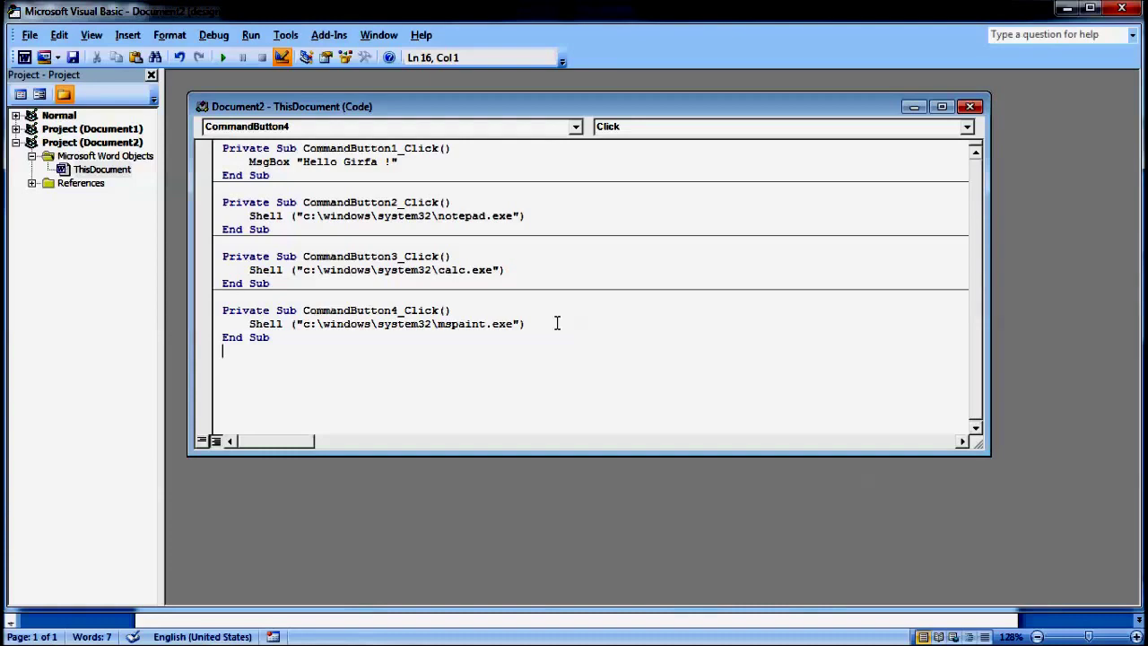
key(alt+F11)
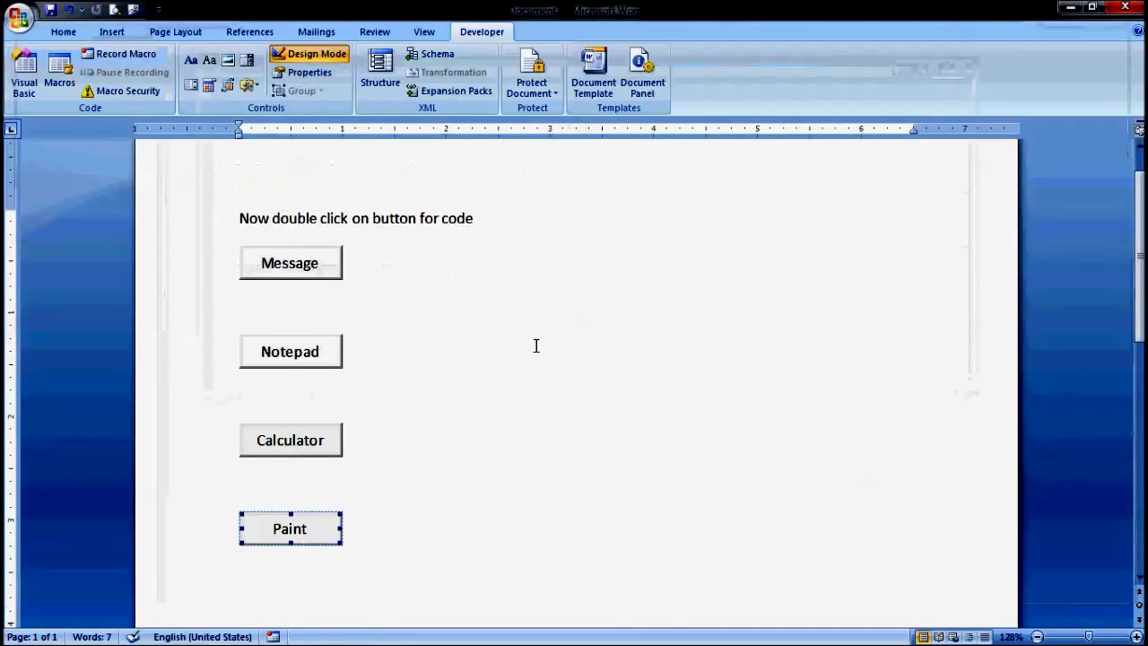
click(310, 56)
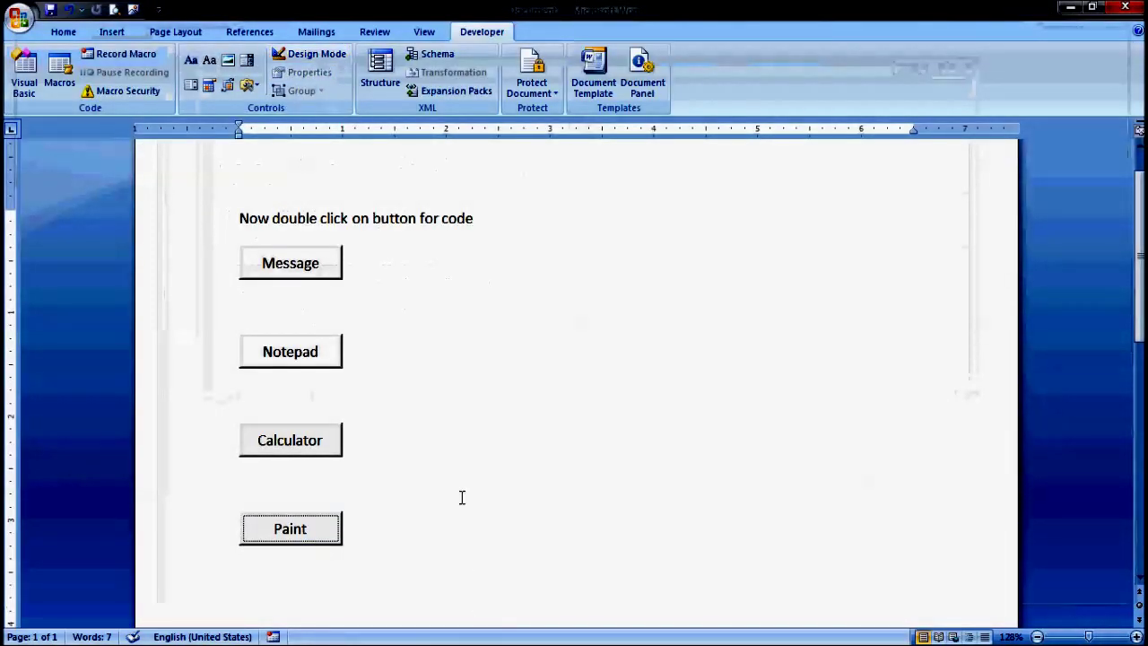
Test the Message and Notepad buttons, dismissing the greeting and closing both Notepad windows.
click(310, 264)
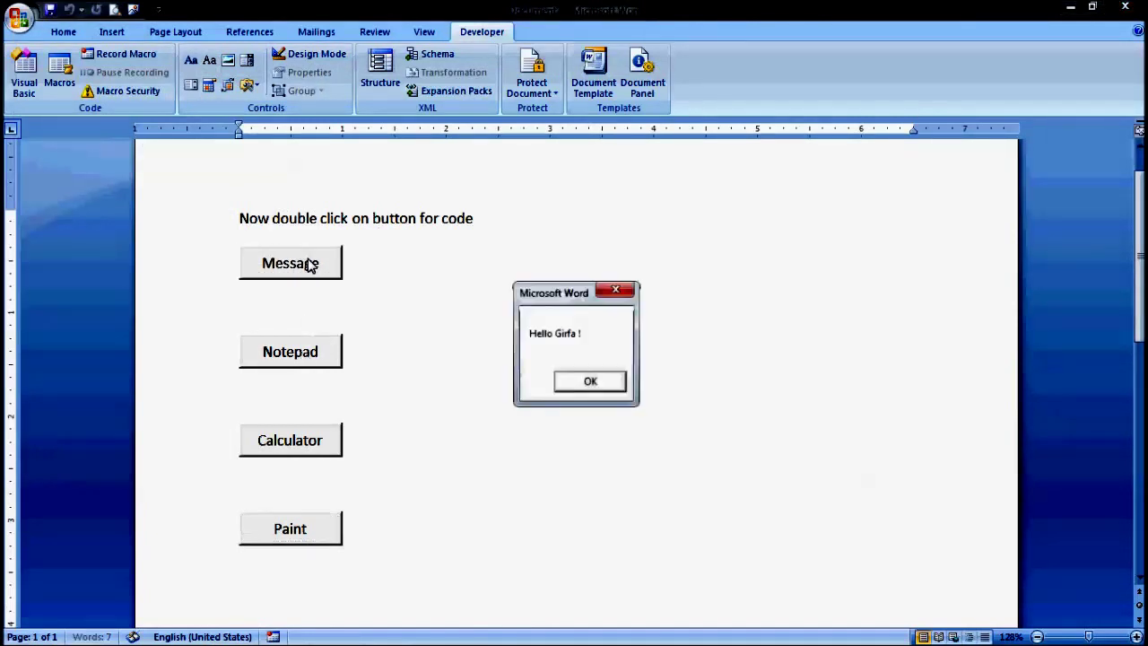
click(574, 384)
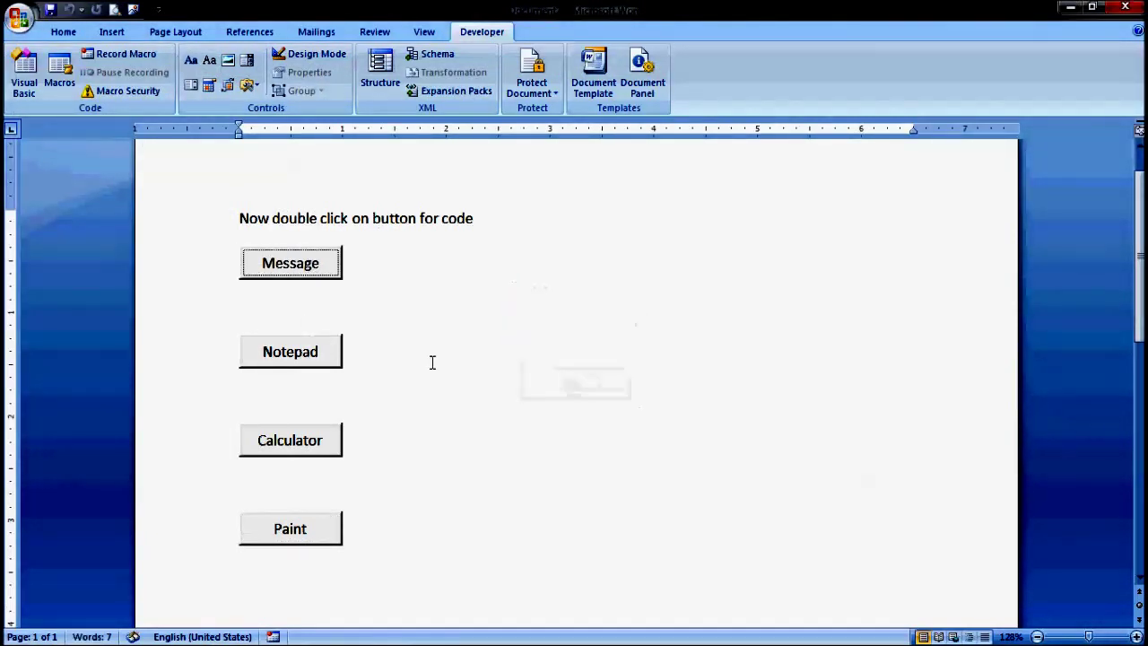
double_click(320, 356)
mouse_move(283, 628)
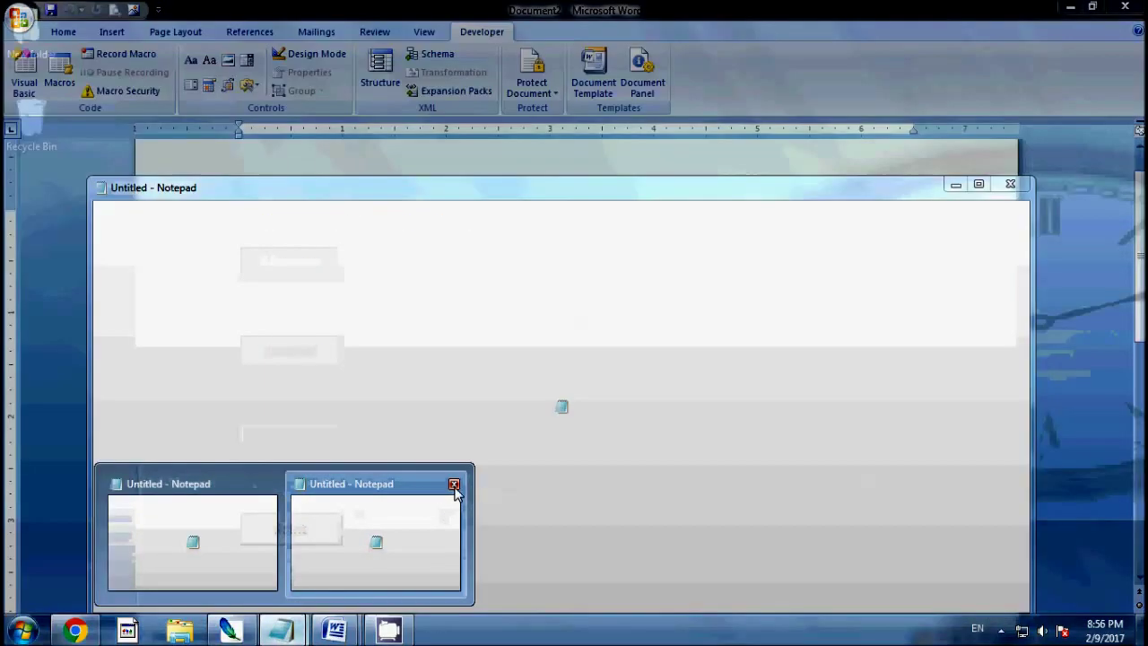
click(456, 484)
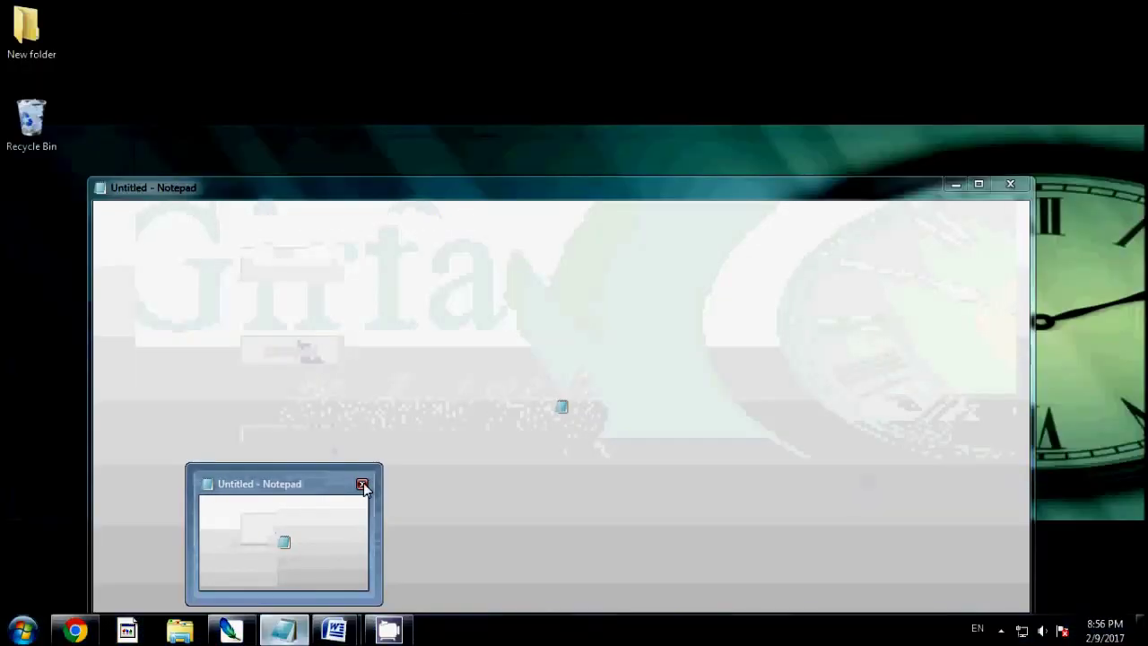
click(364, 482)
Test the Calculator and Paint buttons, closing Calculator and returning to the document.
click(325, 437)
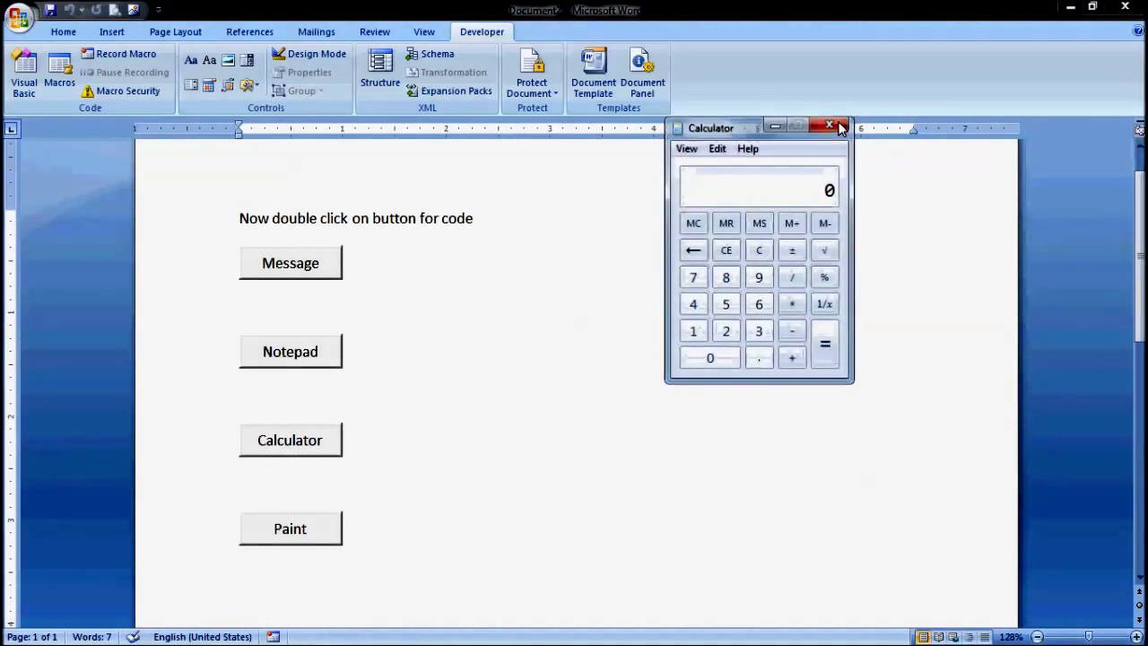
click(829, 123)
click(272, 439)
click(830, 123)
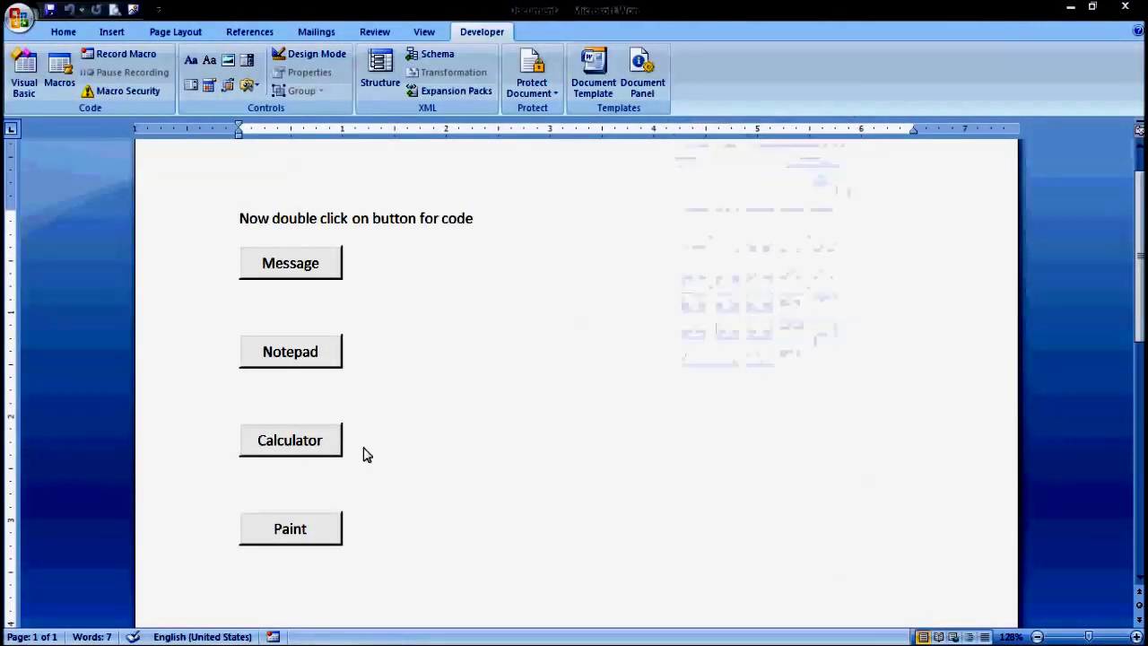
click(264, 547)
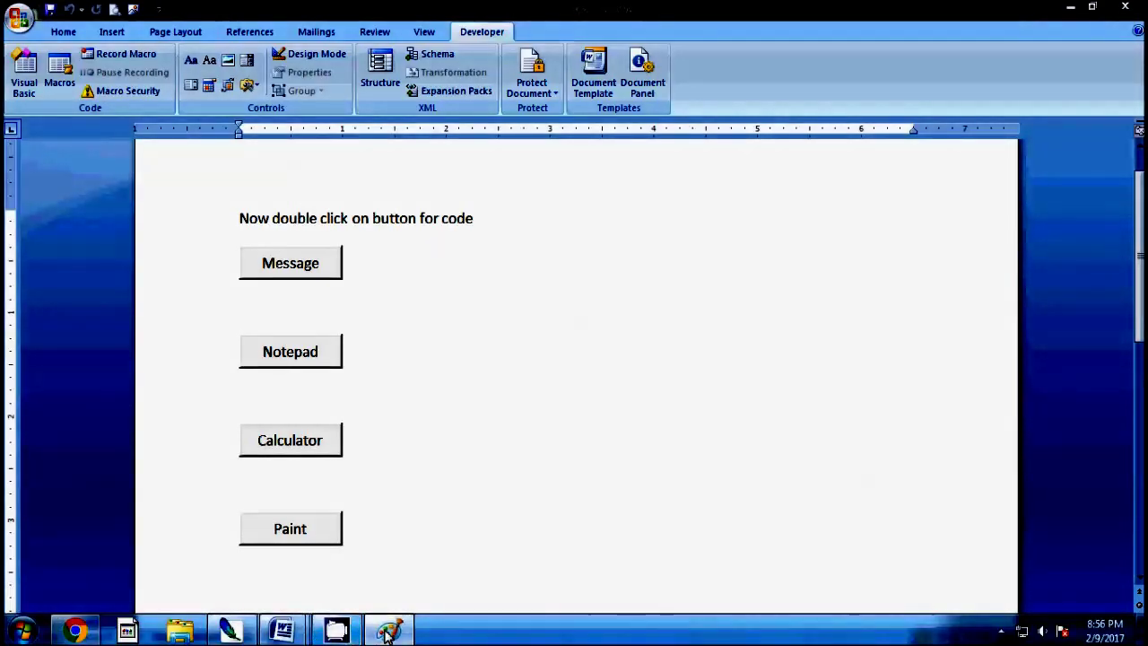
click(388, 631)
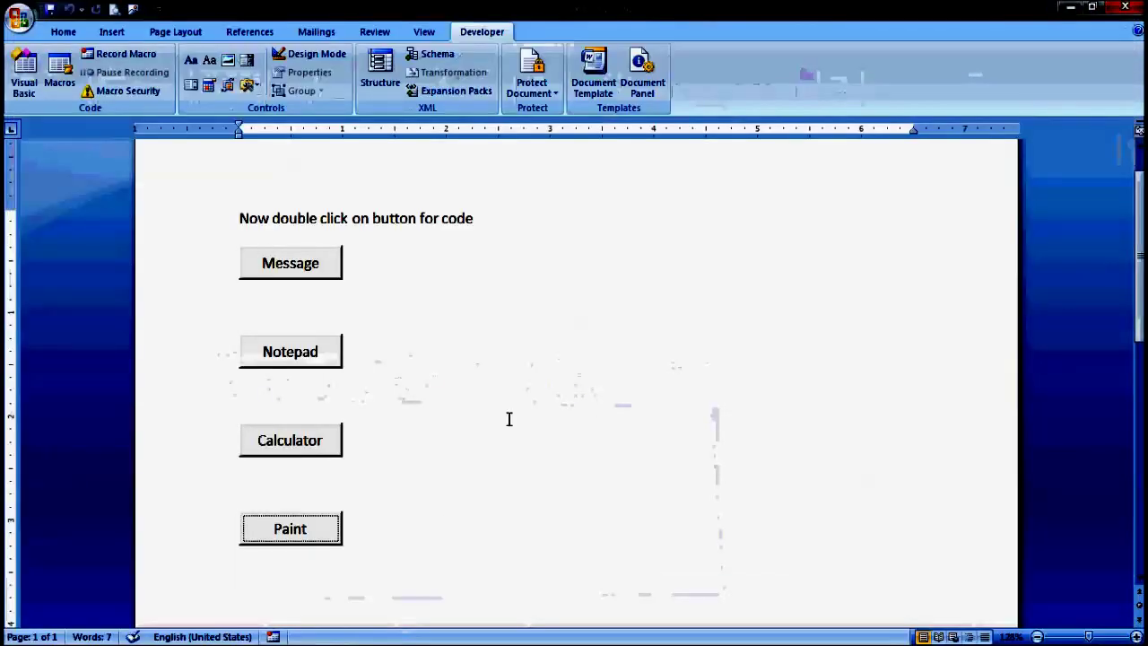
click(305, 538)
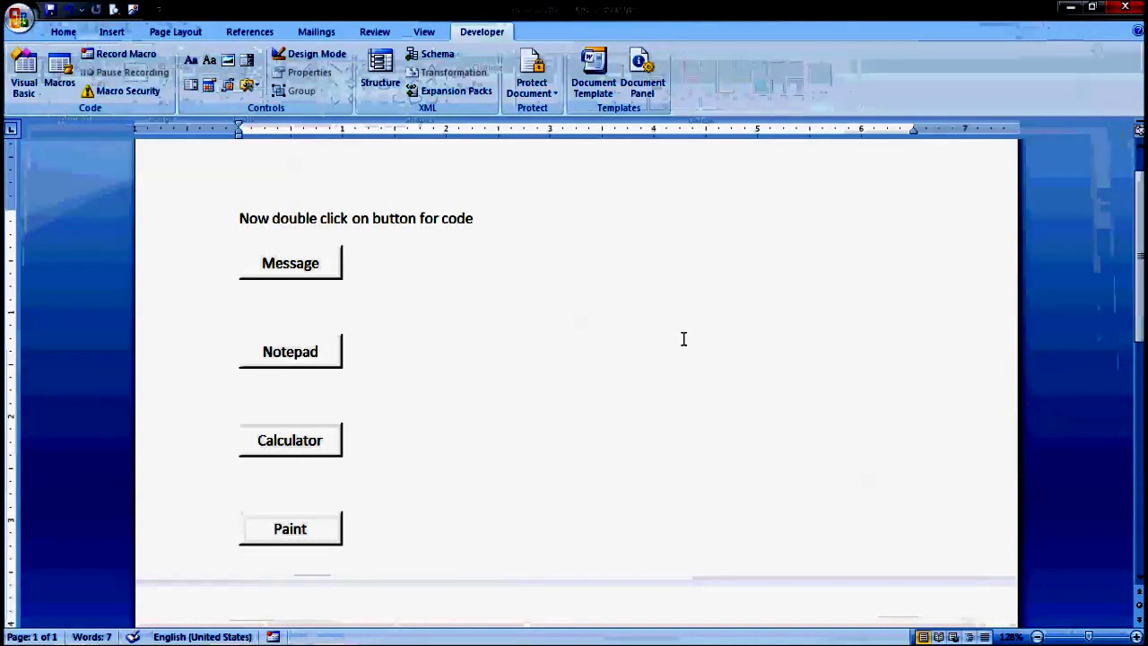
click(490, 221)
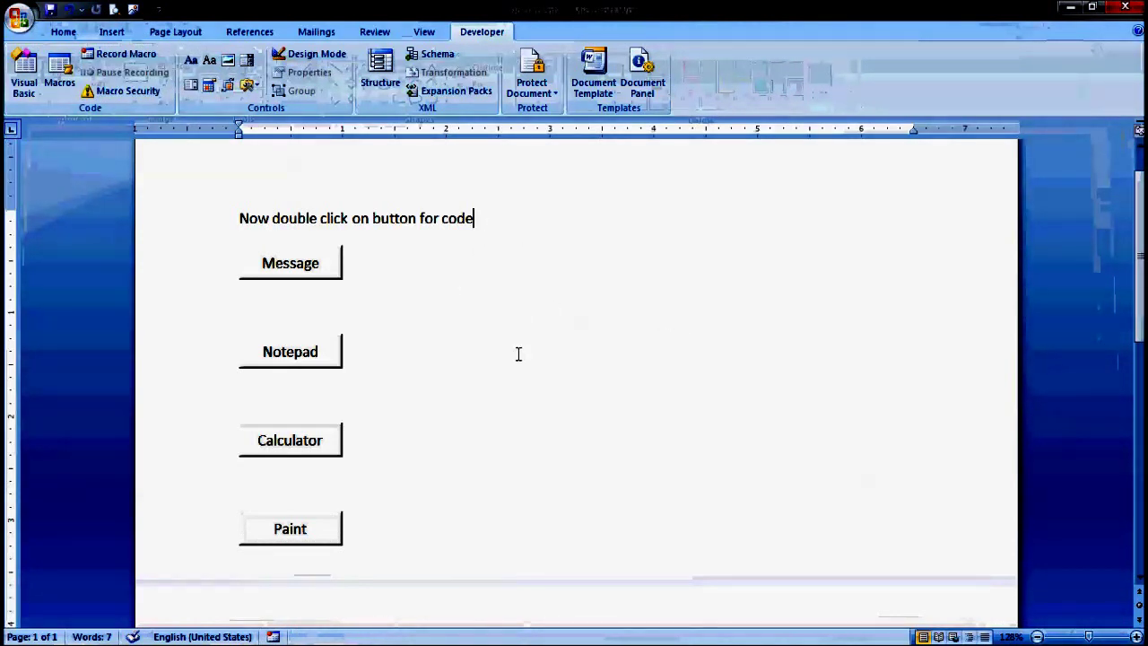